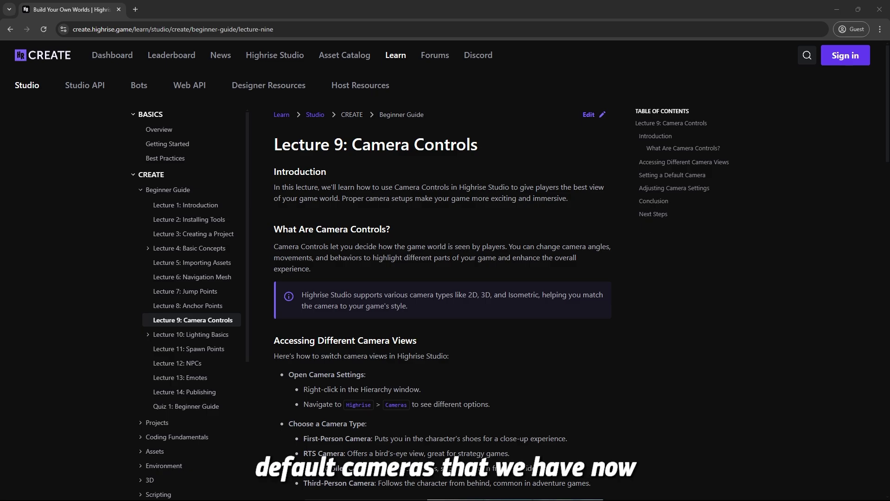
- Read the Camera Controls lecture through its sections on camera views, setting a default camera and adjusting camera settings
{"action": "scroll", "coordinate": [579, 357], "scroll_direction": "down", "scroll_amount": 3}
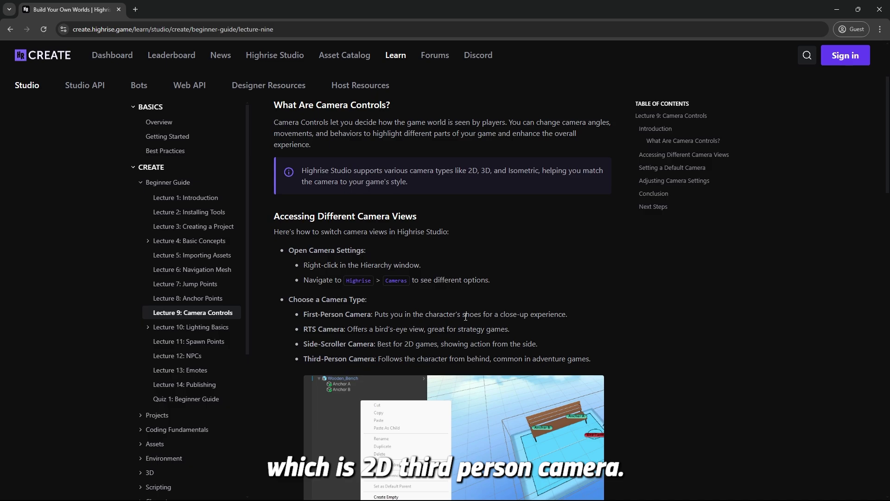
{"action": "scroll", "coordinate": [466, 317], "scroll_direction": "down", "scroll_amount": 5}
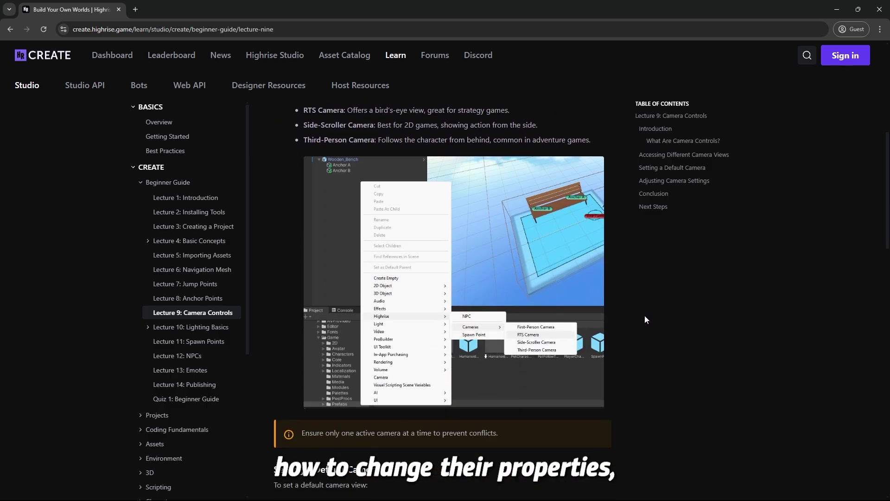
{"action": "scroll", "coordinate": [644, 315], "scroll_direction": "down", "scroll_amount": 6}
{"action": "scroll", "coordinate": [625, 346], "scroll_direction": "down", "scroll_amount": 3}
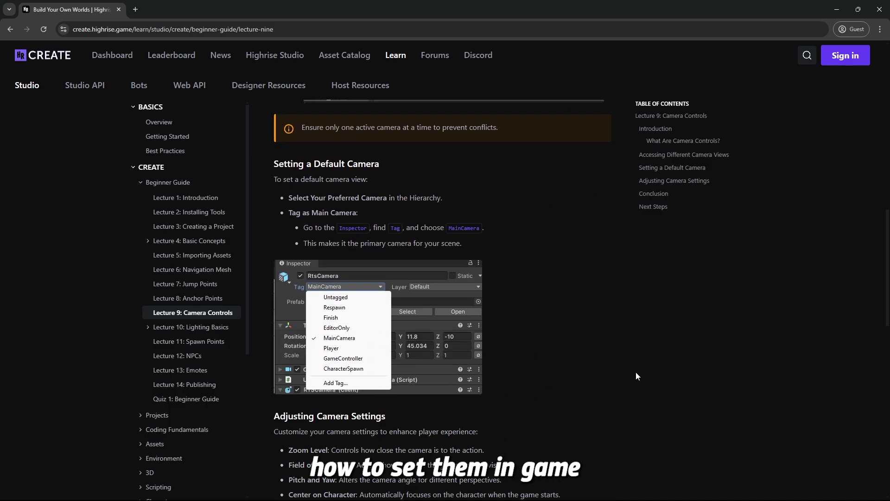
{"action": "scroll", "coordinate": [618, 343], "scroll_direction": "down", "scroll_amount": 5}
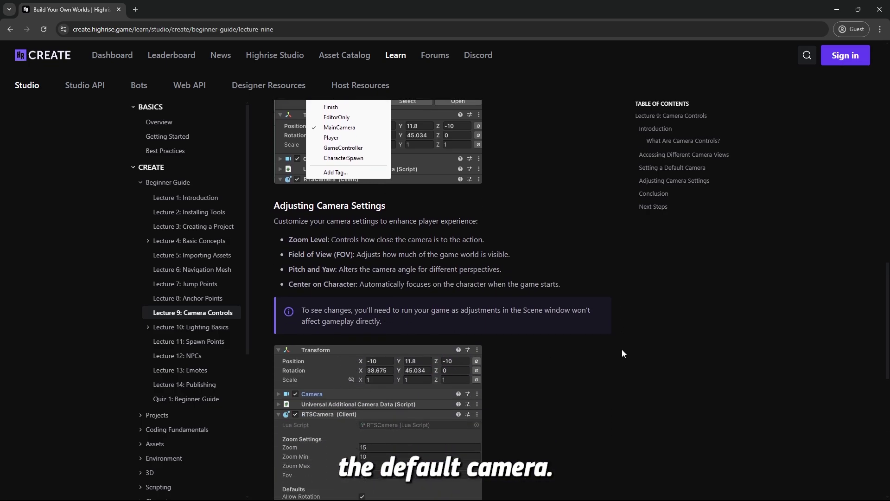
{"action": "scroll", "coordinate": [558, 316], "scroll_direction": "up", "scroll_amount": 1}
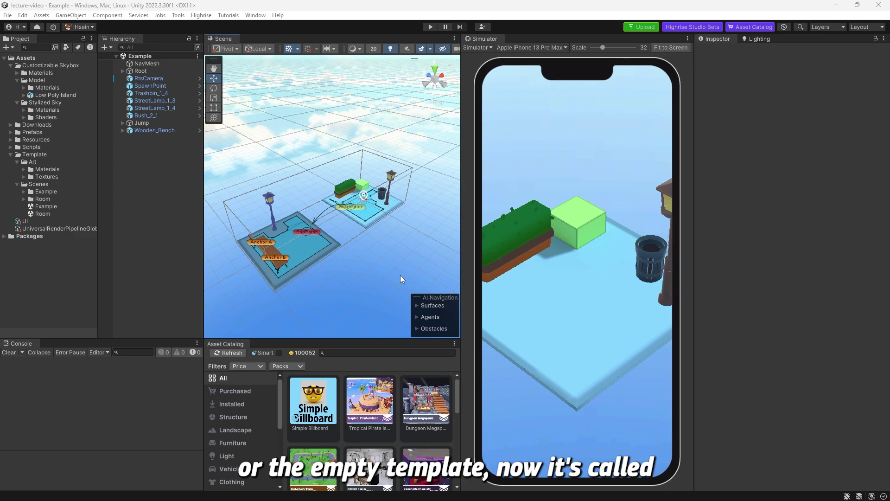
- Select the RtsCamera in the Example scene and change the camera preview to the Game view
{"action": "left_click", "coordinate": [158, 80]}
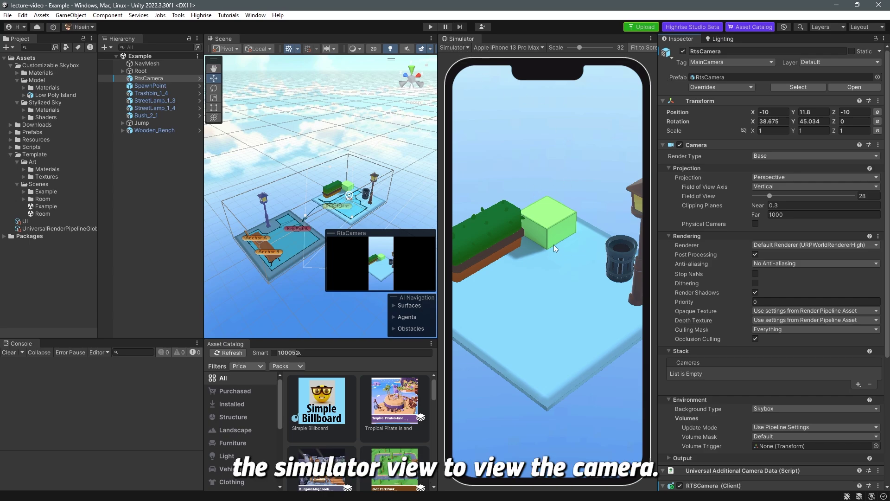
{"action": "left_click", "coordinate": [455, 47]}
{"action": "left_click", "coordinate": [457, 58]}
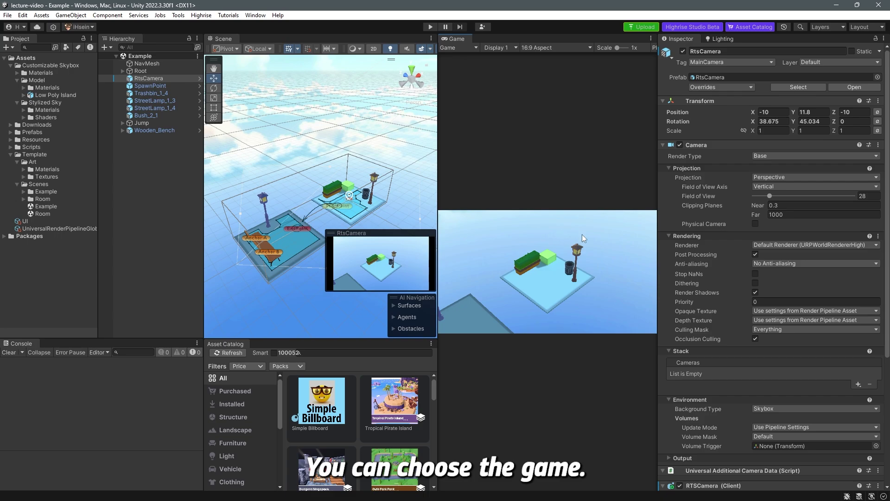
- Preview the scene in the Simulator view, look through its device models, and return to the Game view
{"action": "left_click", "coordinate": [465, 47]}
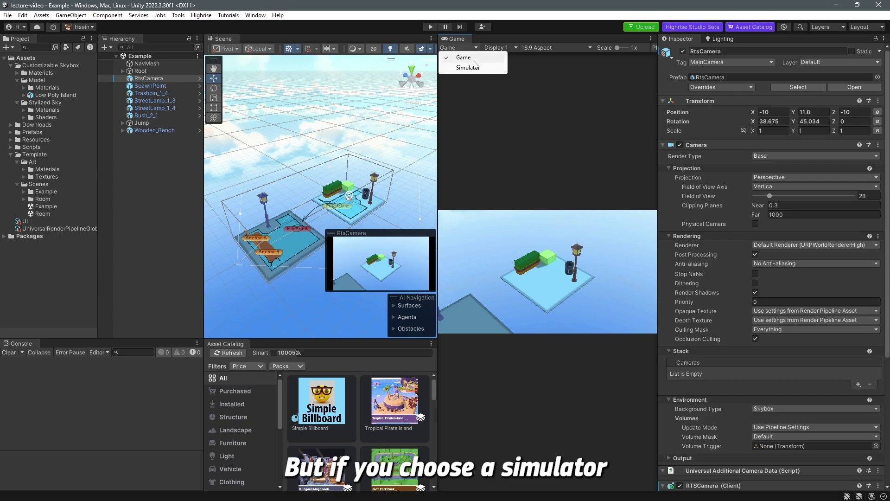
{"action": "left_click", "coordinate": [476, 65]}
{"action": "left_click", "coordinate": [506, 49]}
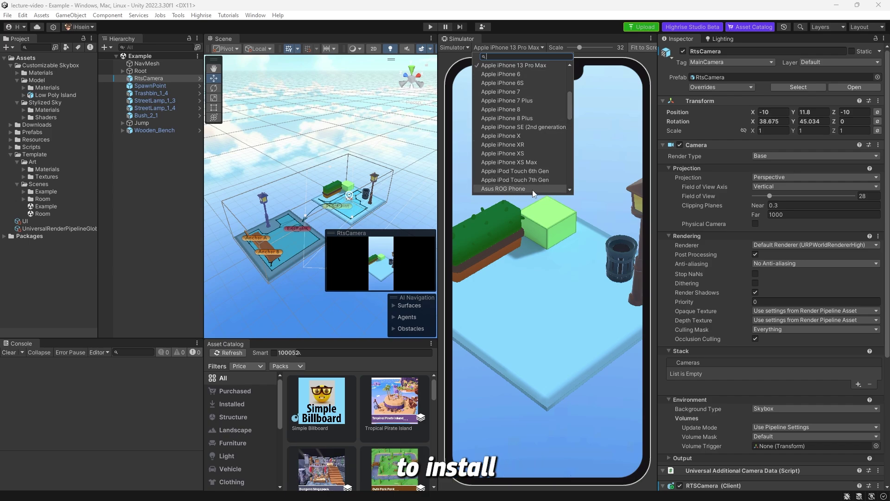
{"action": "left_click", "coordinate": [526, 48]}
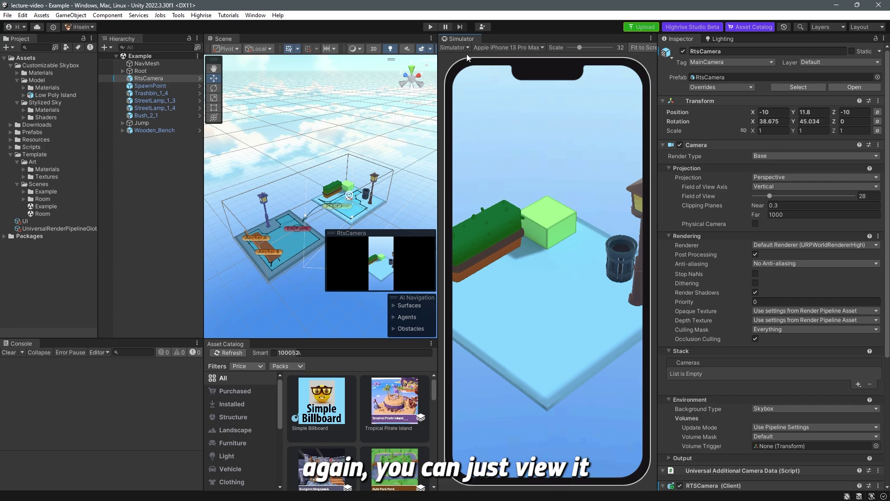
{"action": "left_click", "coordinate": [463, 46]}
{"action": "left_click", "coordinate": [497, 54]}
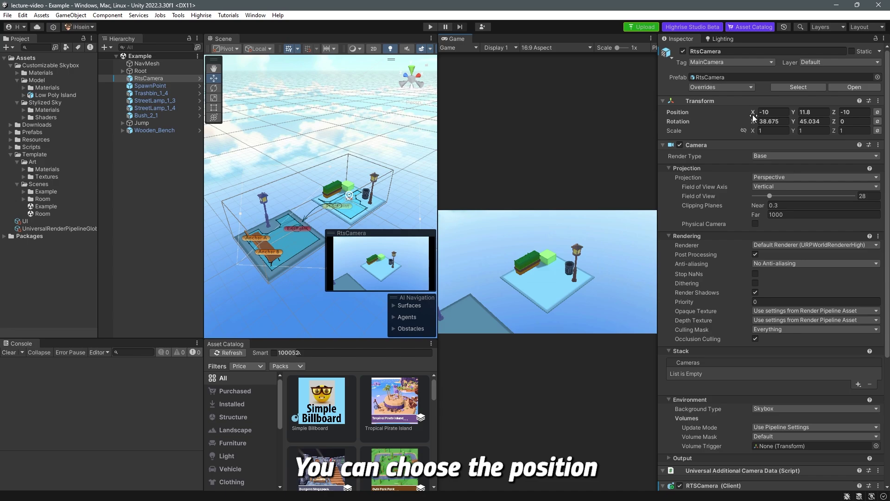
- Try the RtsCamera at X positions -17.4 and -27.37, review its RTSCamera script settings, and undo the moves
{"action": "mouse_move", "coordinate": [754, 116]}
{"action": "left_mouse_down"}
{"action": "mouse_move", "coordinate": [664, 113]}
{"action": "mouse_move", "coordinate": [741, 128]}
{"action": "left_mouse_up"}
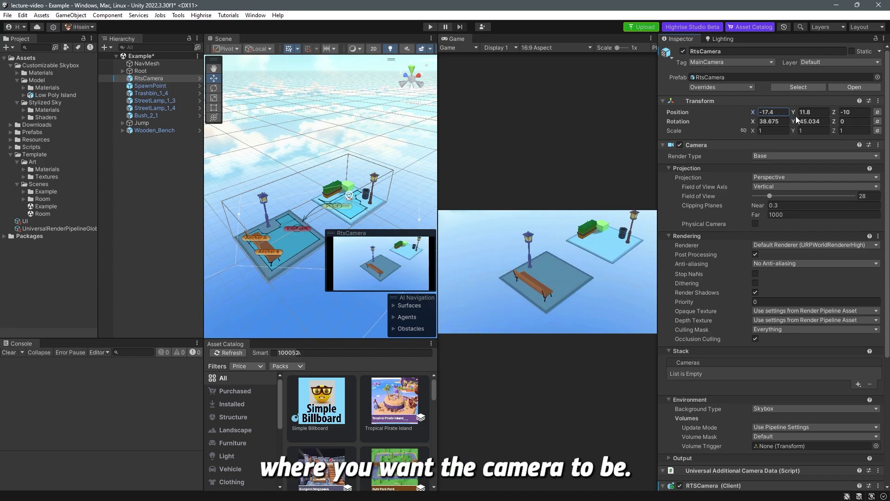
{"action": "key", "text": "ctrl+z"}
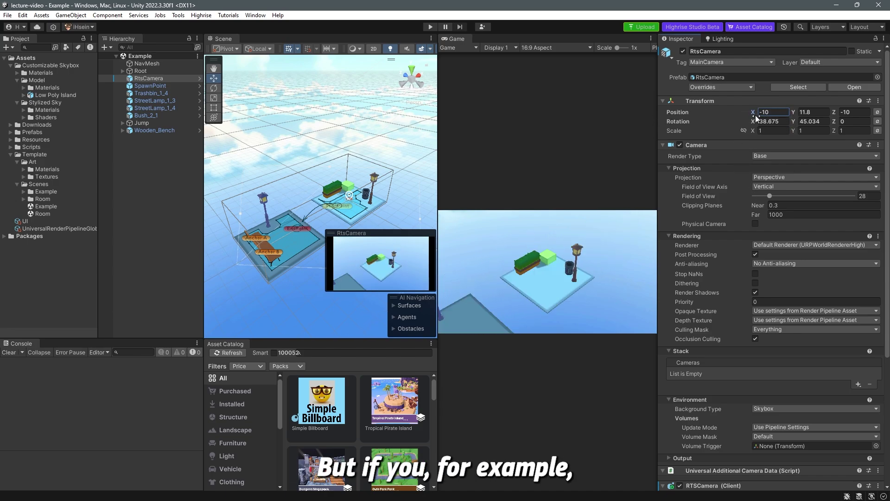
{"action": "left_click_drag", "start_coordinate": [748, 115], "coordinate": [673, 121]}
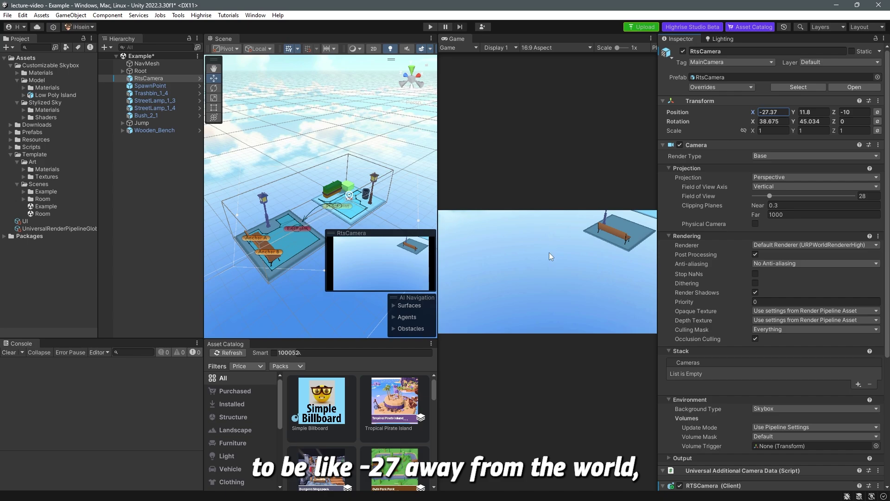
{"action": "scroll", "coordinate": [716, 276], "scroll_direction": "down", "scroll_amount": 8}
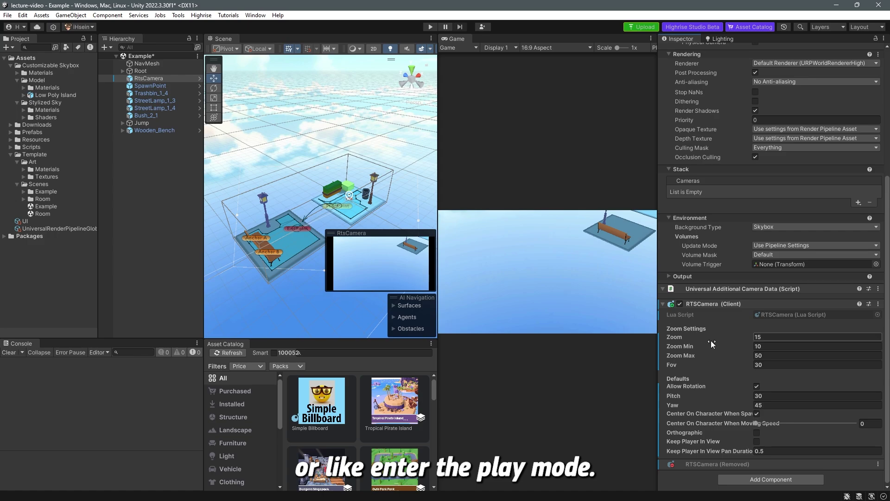
{"action": "scroll", "coordinate": [728, 195], "scroll_direction": "up", "scroll_amount": 8}
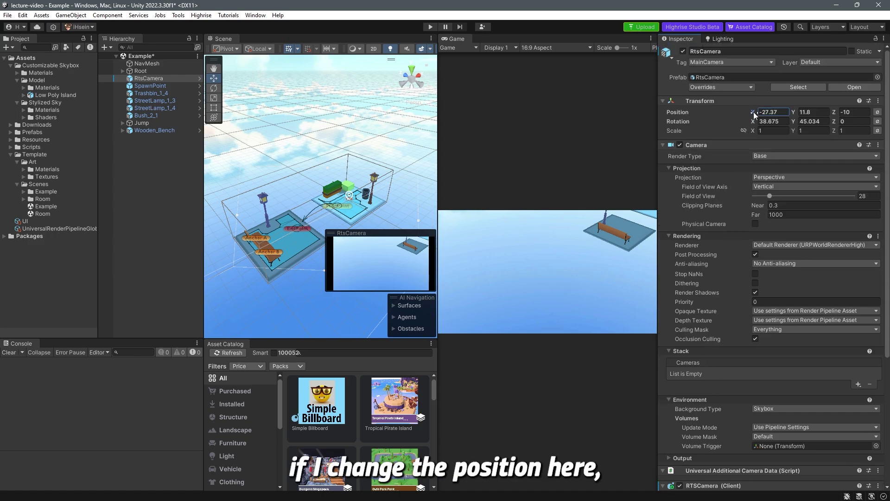
{"action": "scroll", "coordinate": [730, 324], "scroll_direction": "down", "scroll_amount": 8}
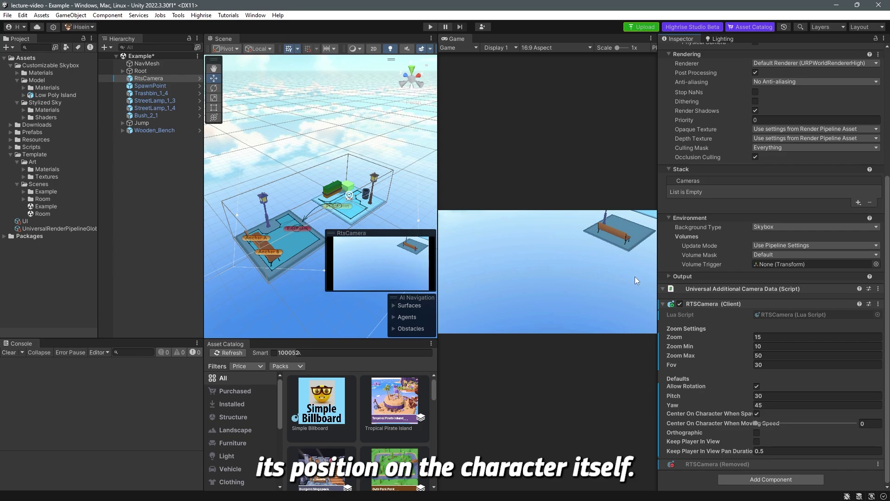
{"action": "scroll", "coordinate": [760, 278], "scroll_direction": "up", "scroll_amount": 8}
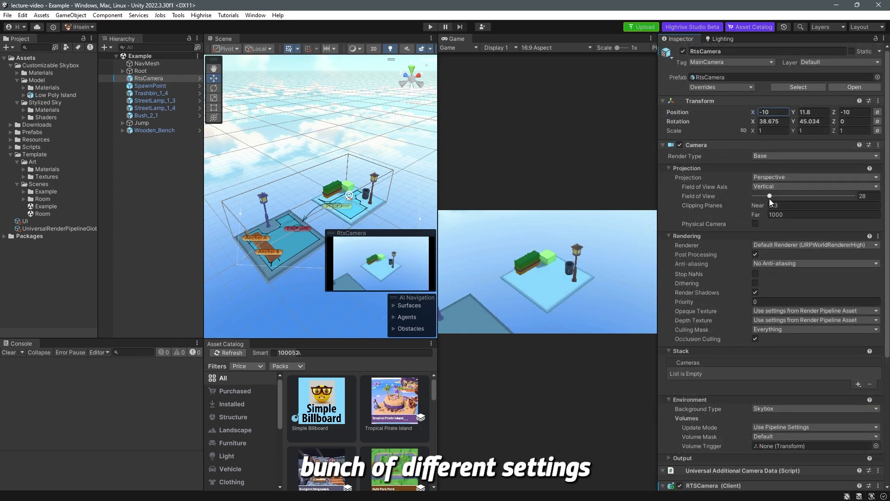
- Try a wider field of view on the RtsCamera, restore it to 28, and compare it with the script's Fov setting
{"action": "left_click_drag", "start_coordinate": [770, 196], "coordinate": [806, 196]}
{"action": "left_click", "coordinate": [865, 197]}
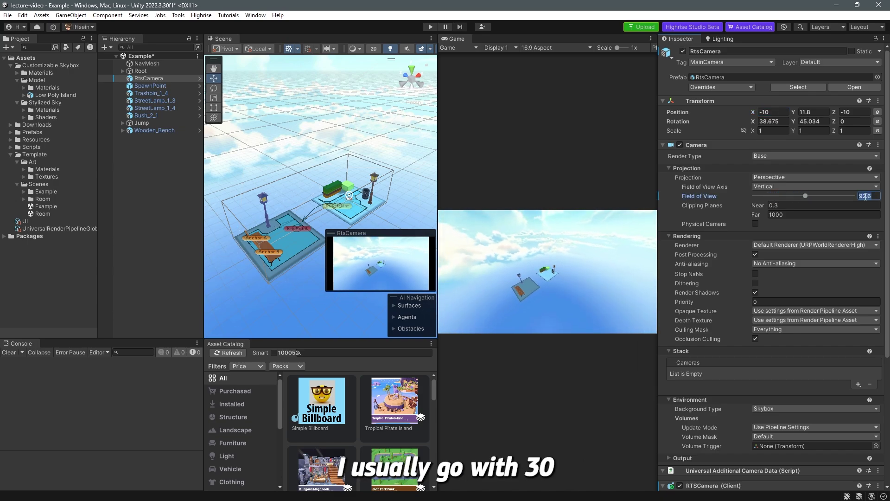
{"action": "type", "text": "28"}
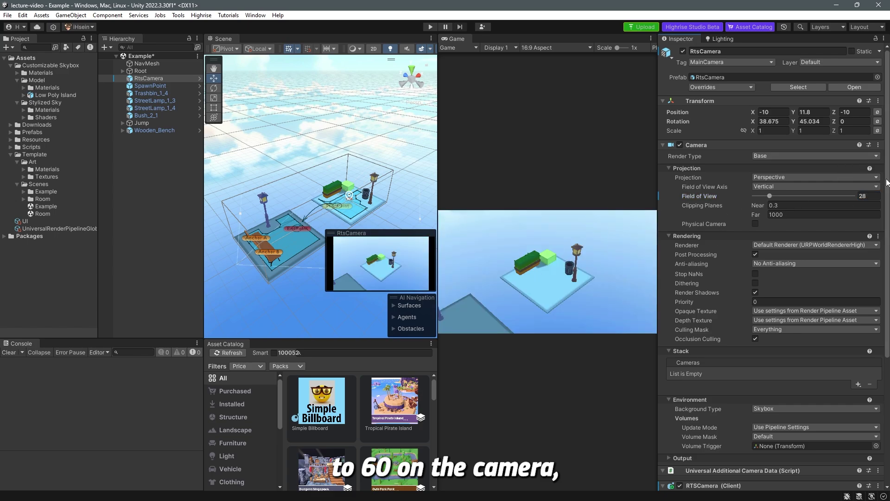
{"action": "scroll", "coordinate": [884, 347], "scroll_direction": "down", "scroll_amount": 5}
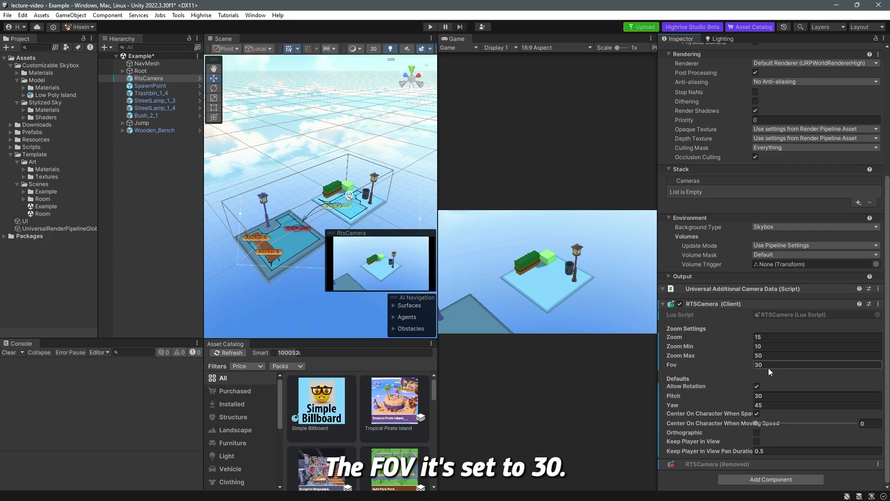
{"action": "scroll", "coordinate": [788, 232], "scroll_direction": "up", "scroll_amount": 8}
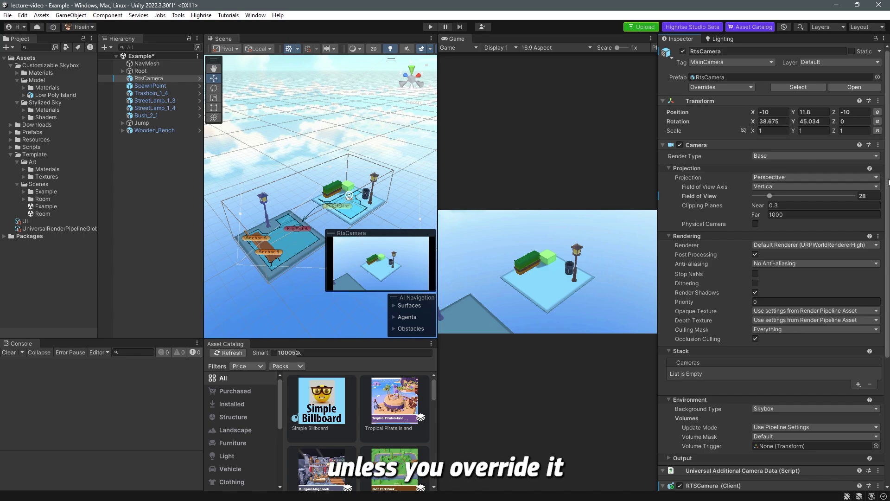
{"action": "scroll", "coordinate": [865, 327], "scroll_direction": "down", "scroll_amount": 8}
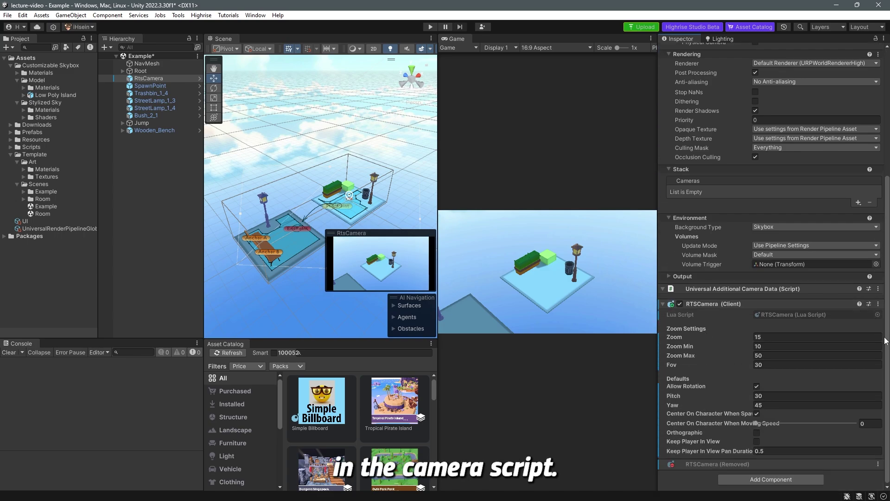
{"action": "scroll", "coordinate": [888, 342], "scroll_direction": "up", "scroll_amount": 8}
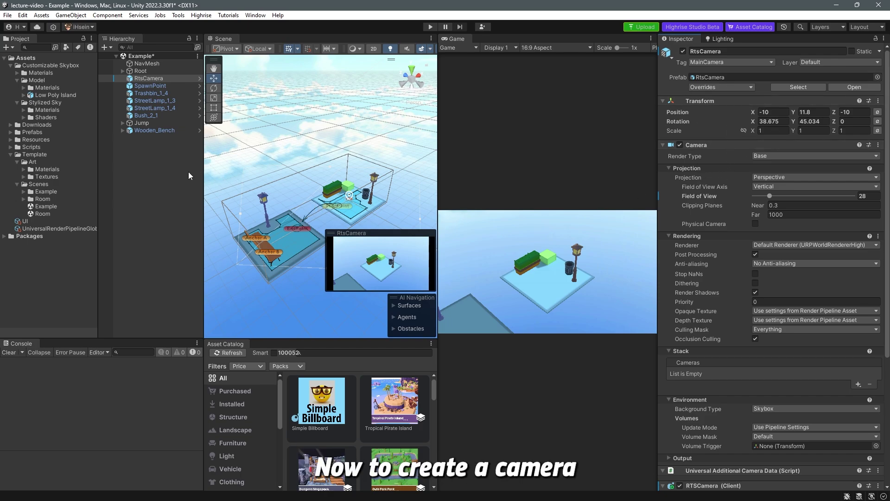
- Add a Highrise First-Person Camera to the Example scene, keeping its default name
{"action": "left_click", "coordinate": [160, 166]}
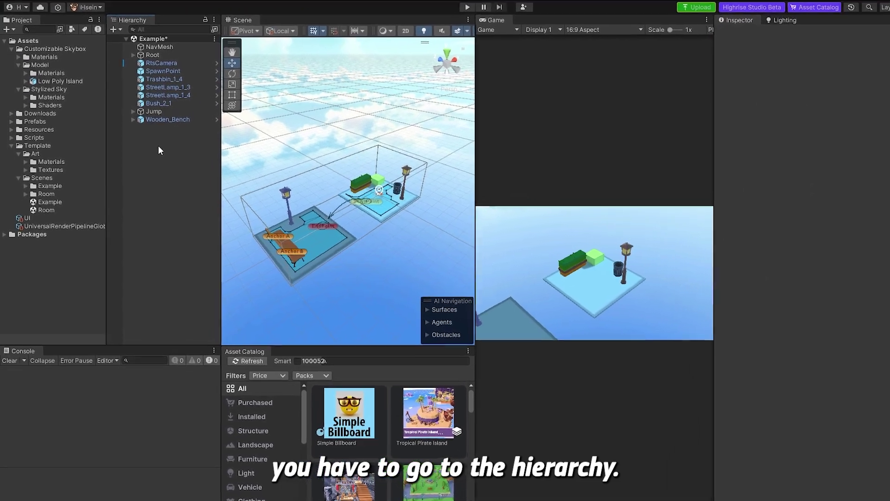
{"action": "right_click", "coordinate": [159, 146]}
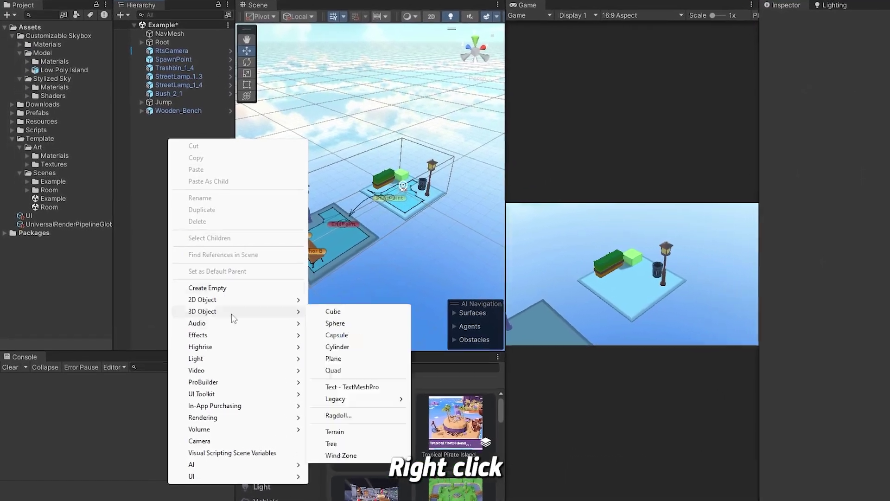
{"action": "mouse_move", "coordinate": [199, 340]}
{"action": "mouse_move", "coordinate": [318, 357]}
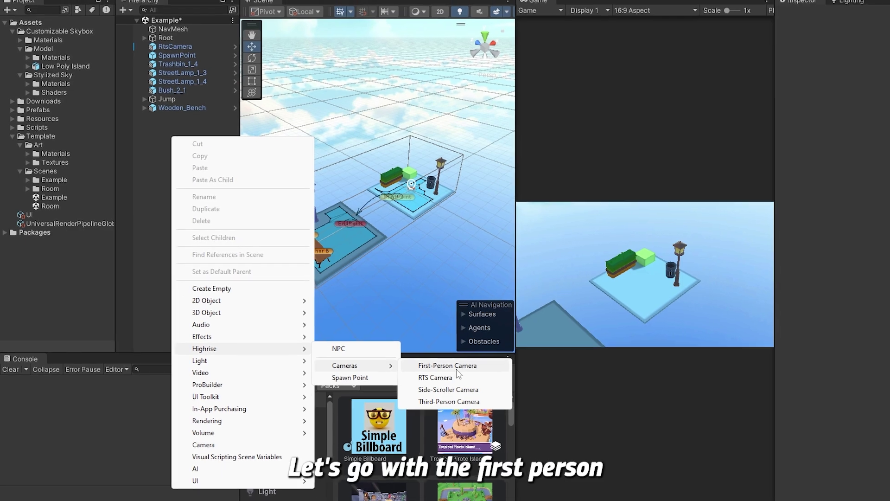
{"action": "left_click", "coordinate": [466, 370]}
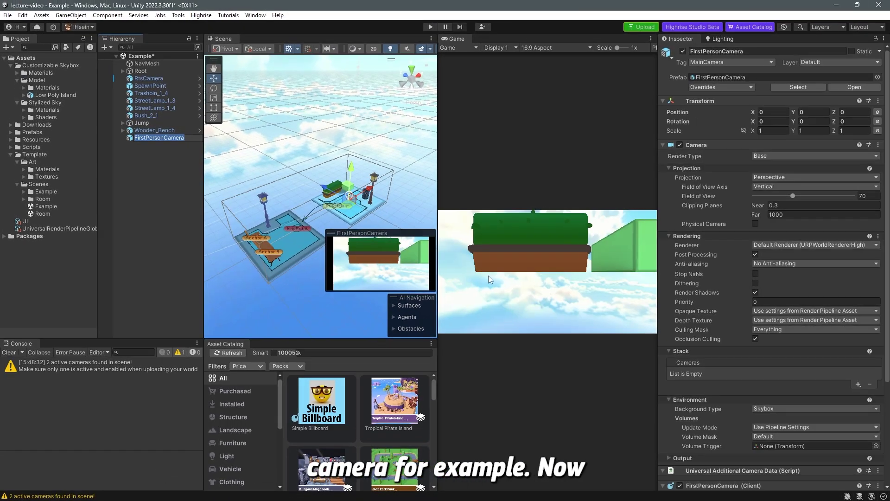
{"action": "left_click", "coordinate": [157, 150]}
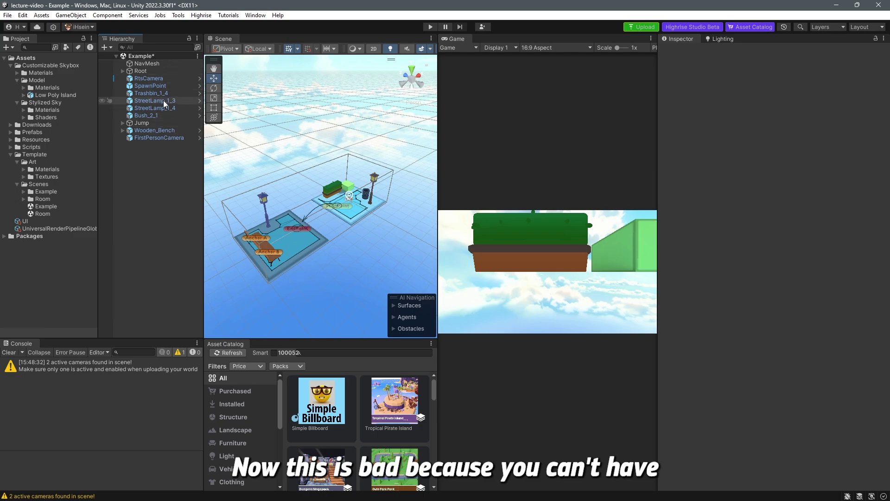
- Disable the RtsCamera object so only the first-person camera stays active, and clear the console
{"action": "left_click", "coordinate": [148, 79]}
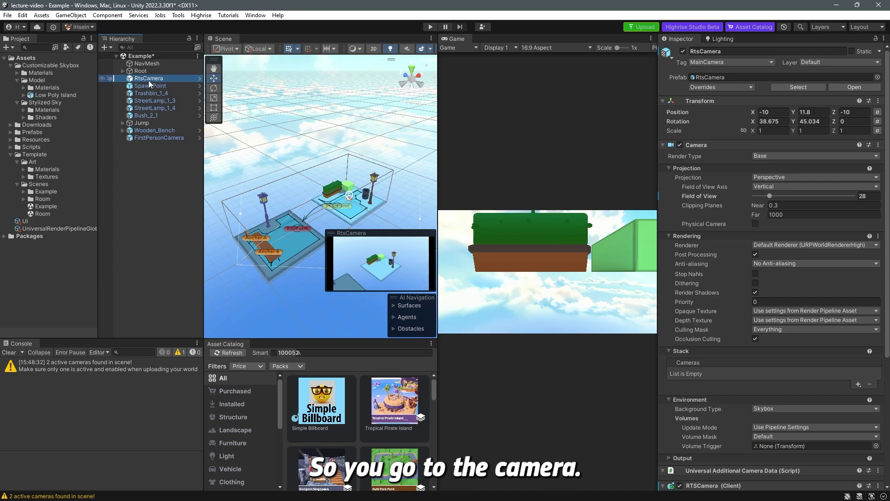
{"action": "left_click", "coordinate": [683, 51]}
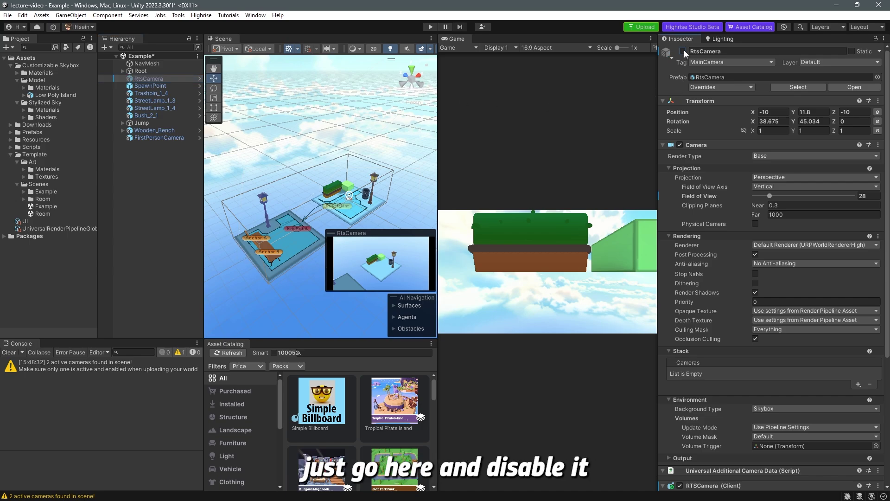
{"action": "left_click", "coordinate": [154, 139]}
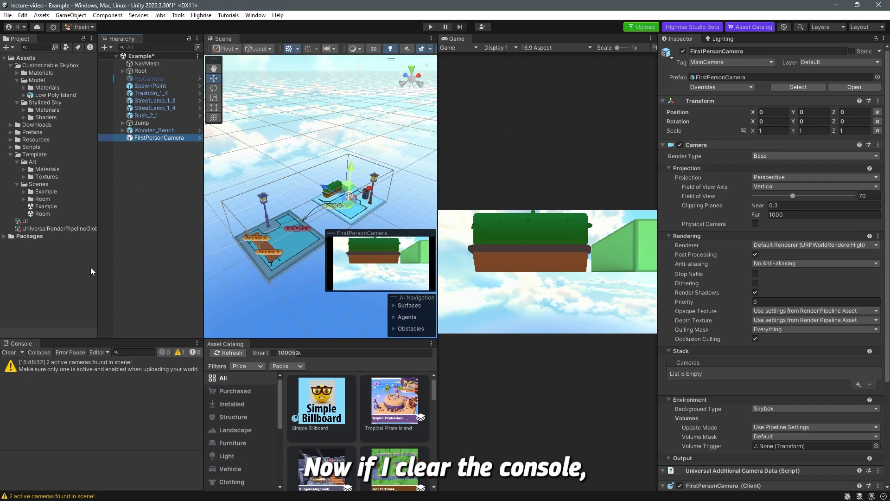
{"action": "left_click", "coordinate": [9, 353]}
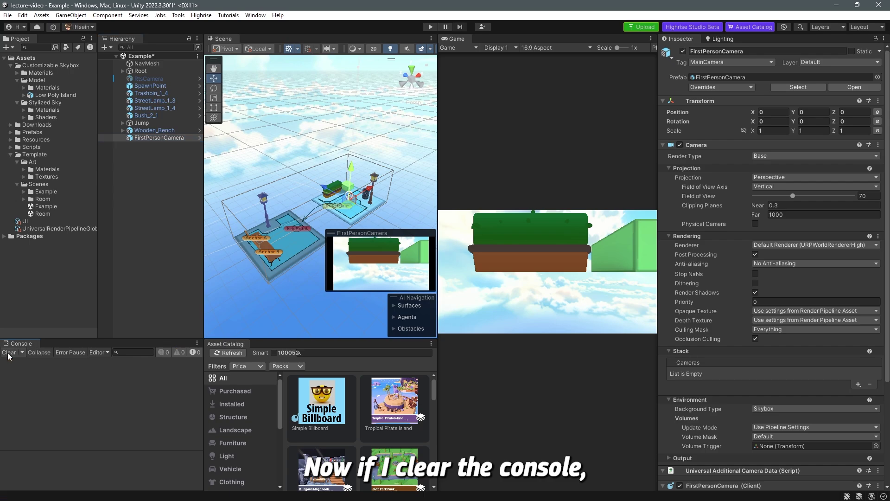
- Delete the FirstPersonCamera from the scene
{"action": "left_click", "coordinate": [160, 137]}
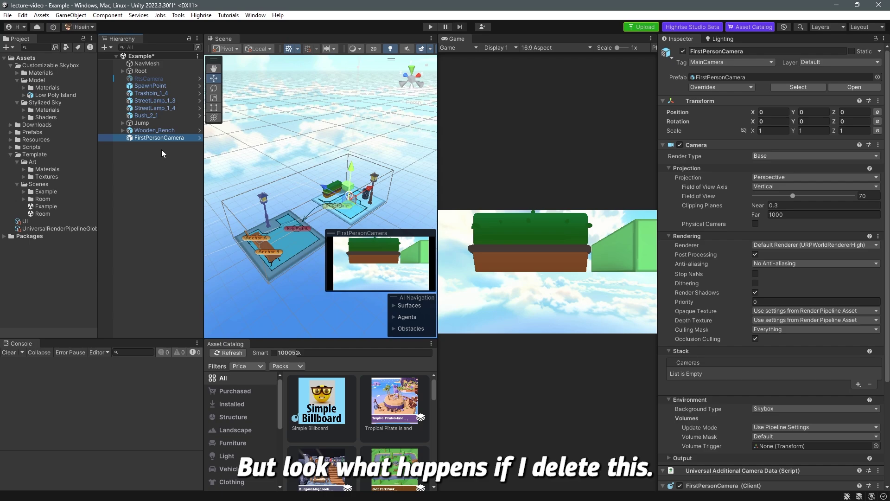
{"action": "key", "text": "Delete"}
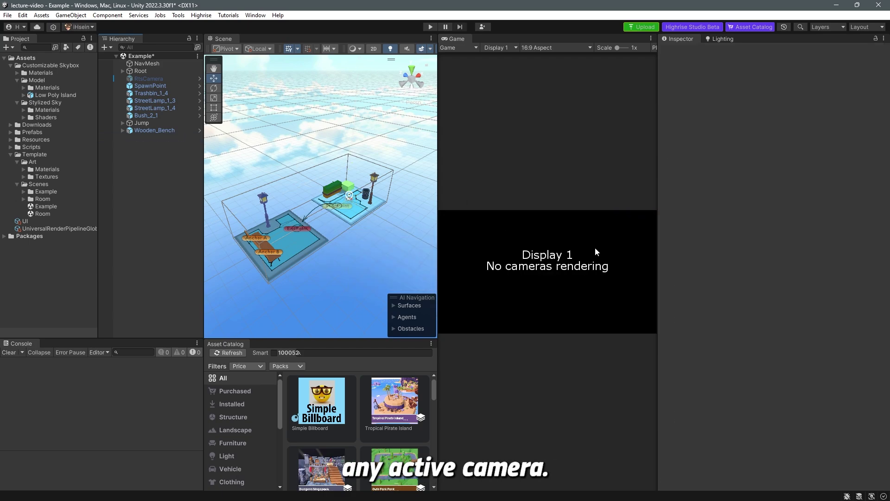
- Enable the RtsCamera object to check its Game view, and disable it again
{"action": "left_click", "coordinate": [161, 79]}
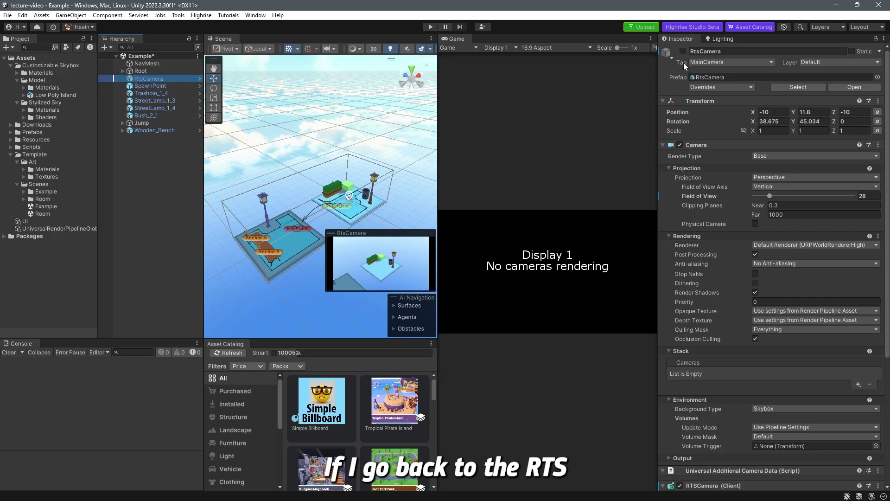
{"action": "left_click", "coordinate": [683, 51]}
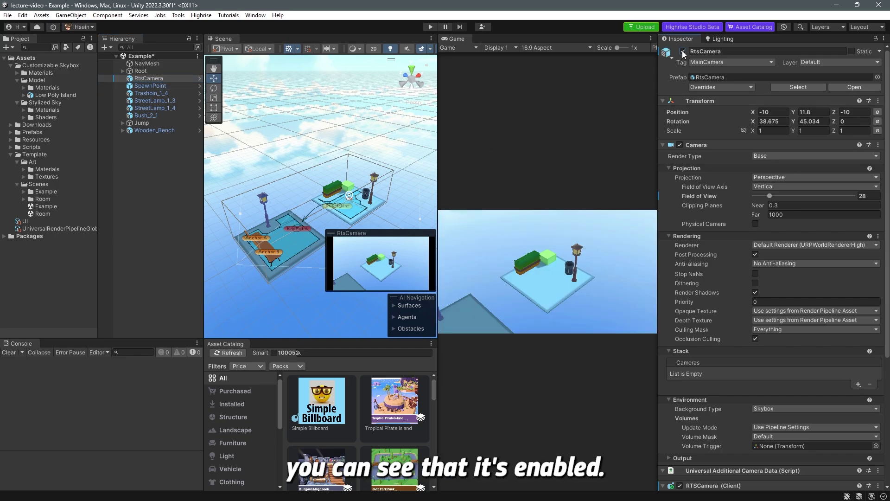
{"action": "left_click", "coordinate": [683, 51]}
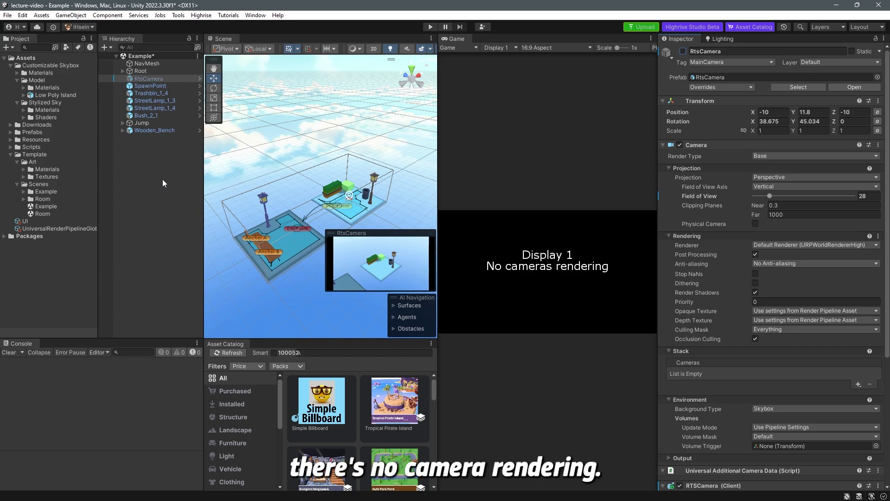
- Add a Highrise Side-Scroller Camera to the scene, keeping its default name, and review its projection and script settings
{"action": "right_click", "coordinate": [159, 150]}
{"action": "mouse_move", "coordinate": [231, 334]}
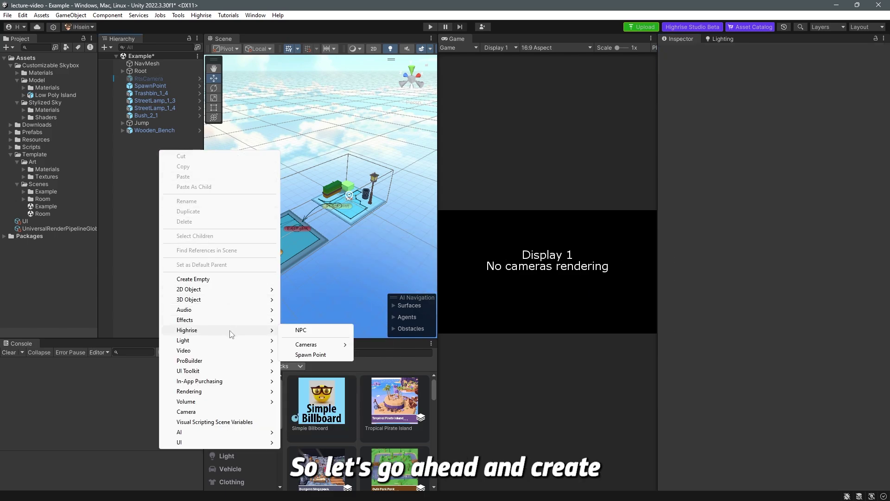
{"action": "mouse_move", "coordinate": [308, 345]}
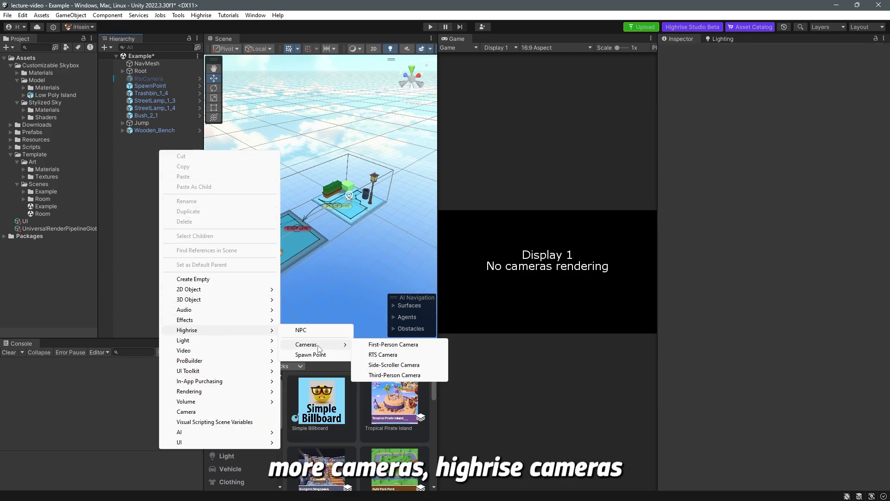
{"action": "left_click", "coordinate": [395, 365]}
{"action": "left_click", "coordinate": [156, 166]}
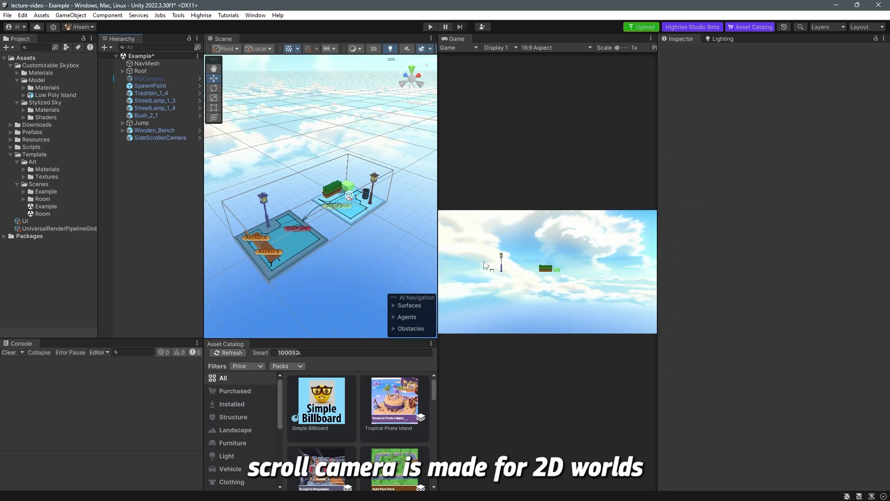
{"action": "left_click", "coordinate": [163, 138]}
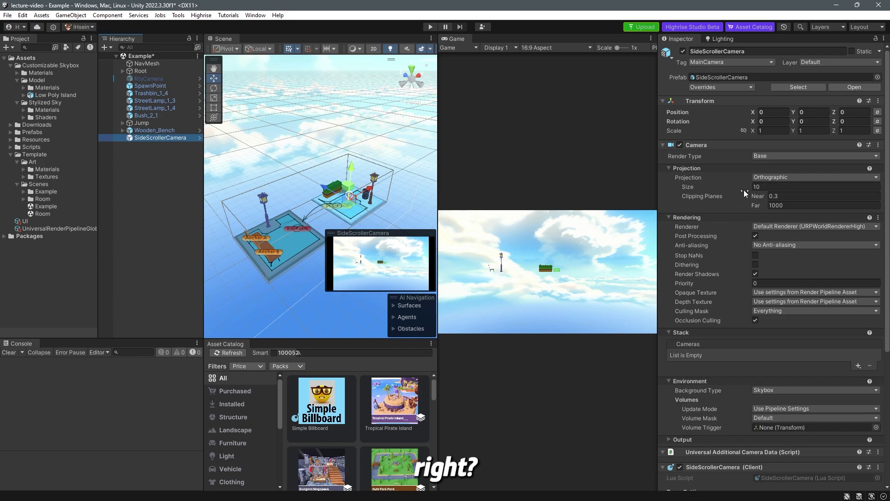
{"action": "scroll", "coordinate": [744, 190], "scroll_direction": "down", "scroll_amount": 8}
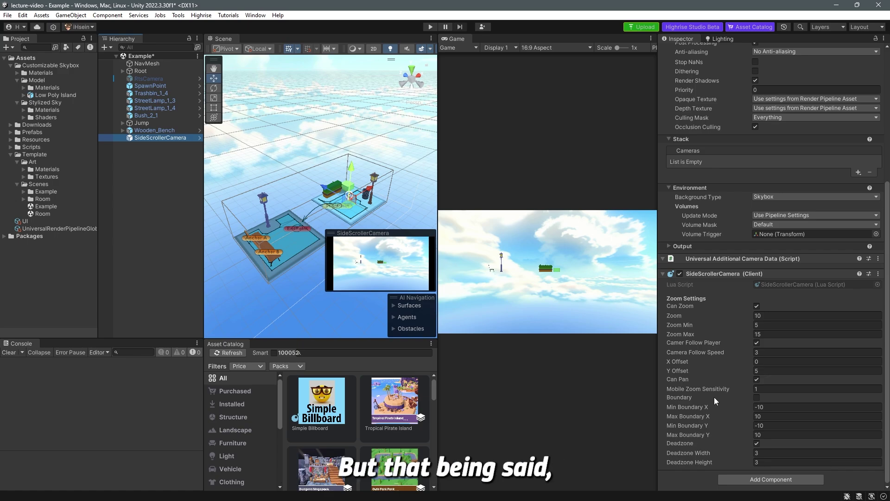
- Delete the SideScrollerCamera from the scene
{"action": "left_click", "coordinate": [140, 160]}
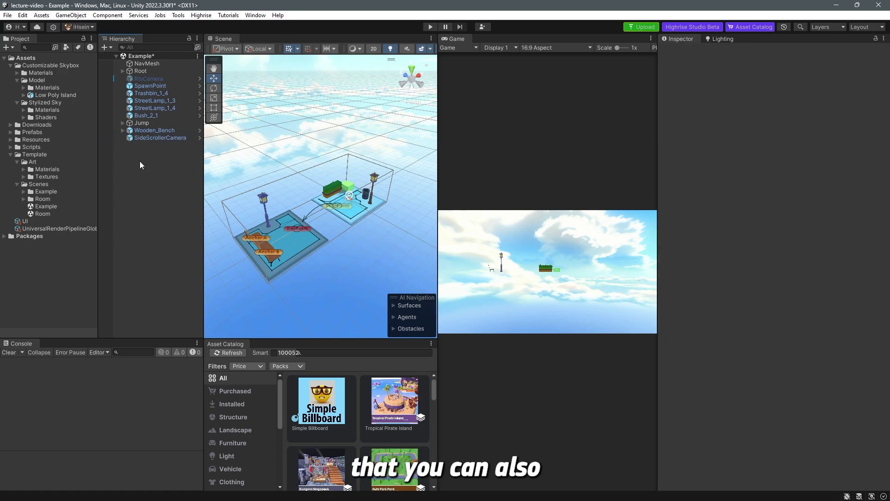
{"action": "left_click", "coordinate": [146, 138]}
{"action": "key", "text": "Delete"}
- Add a Highrise Third-Person Camera to the scene, keeping its default name and its position at zero
{"action": "right_click", "coordinate": [179, 163]}
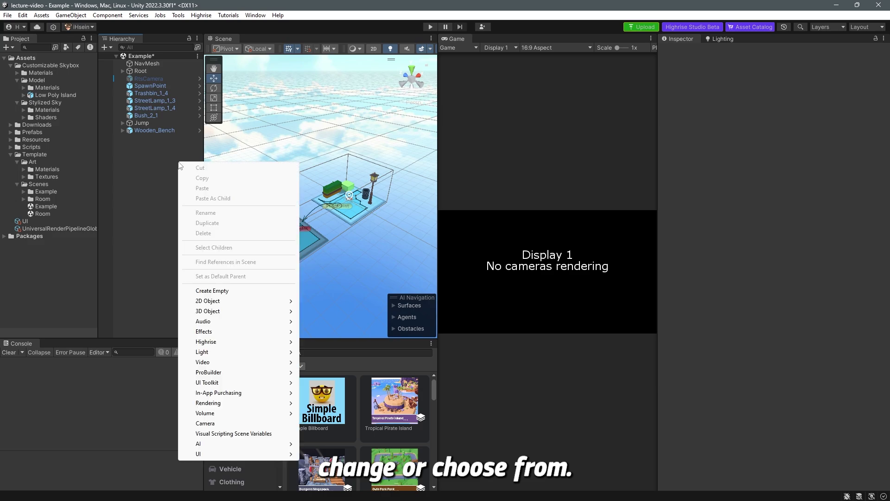
{"action": "mouse_move", "coordinate": [208, 325]}
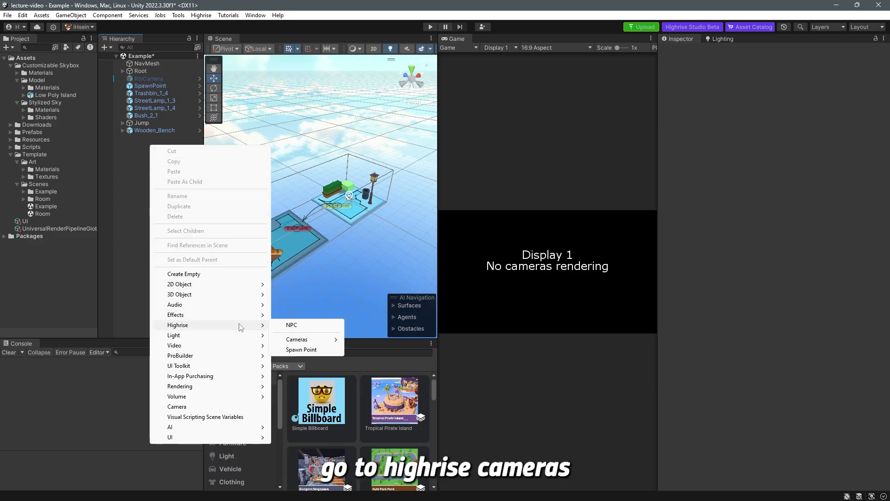
{"action": "mouse_move", "coordinate": [308, 340]}
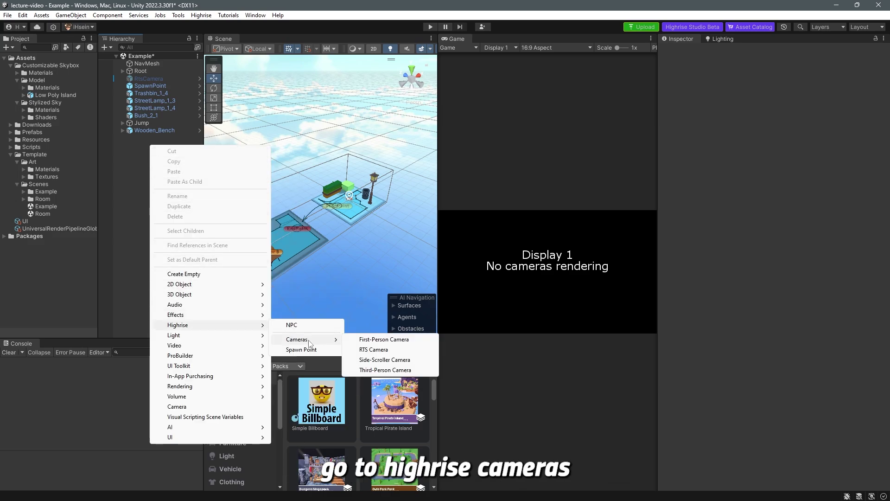
{"action": "left_click", "coordinate": [384, 371]}
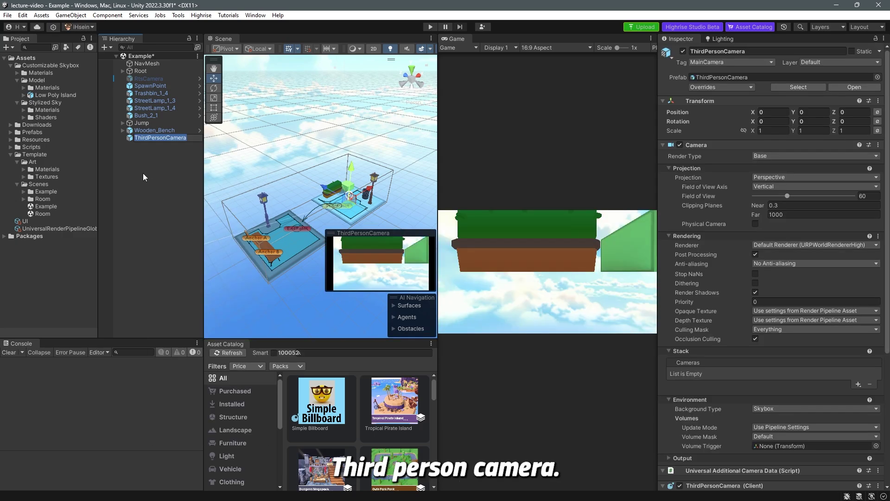
{"action": "left_click", "coordinate": [156, 172]}
{"action": "left_click", "coordinate": [157, 138]}
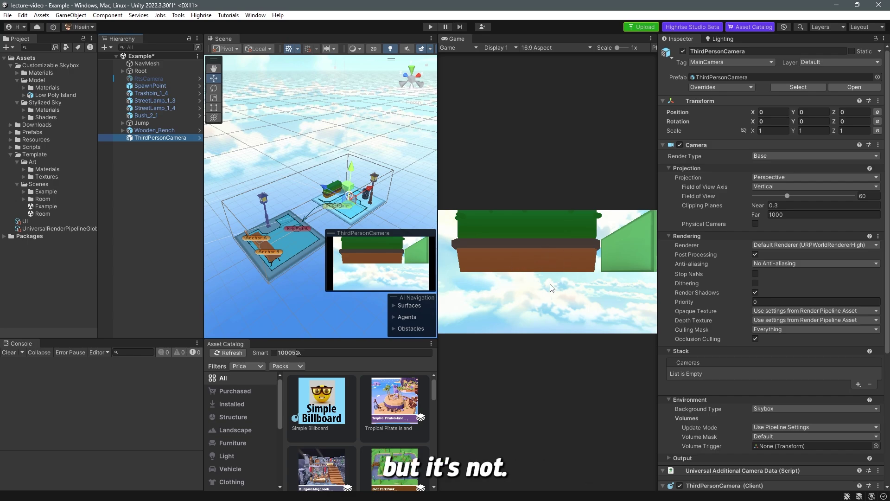
{"action": "left_click", "coordinate": [860, 111]}
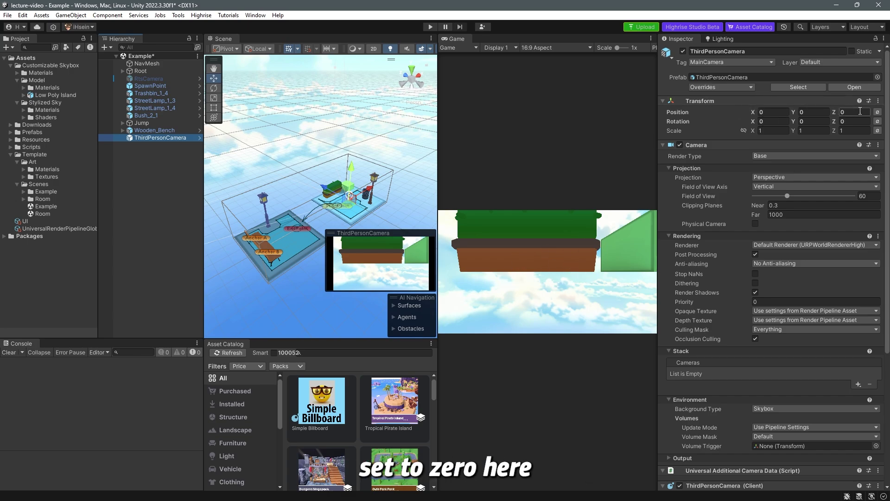
{"action": "key", "text": "Return"}
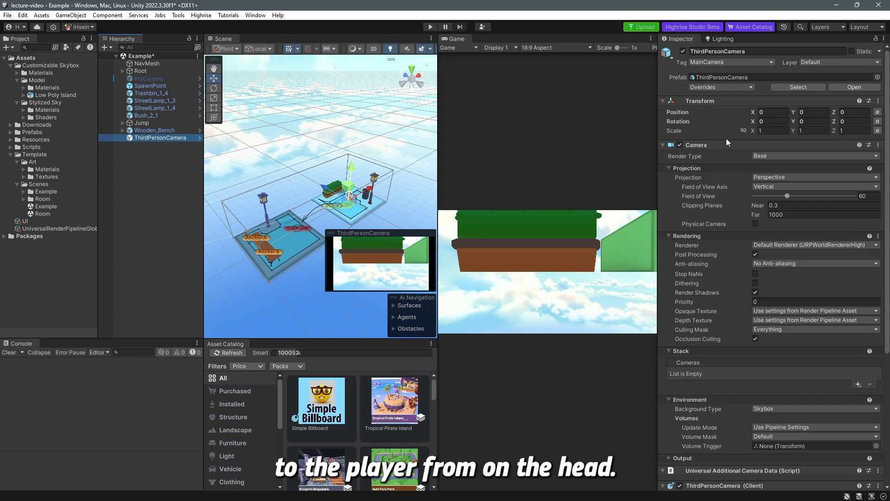
- Start play mode and switch the Game view's aspect ratio to Free Aspect
{"action": "left_click", "coordinate": [430, 27]}
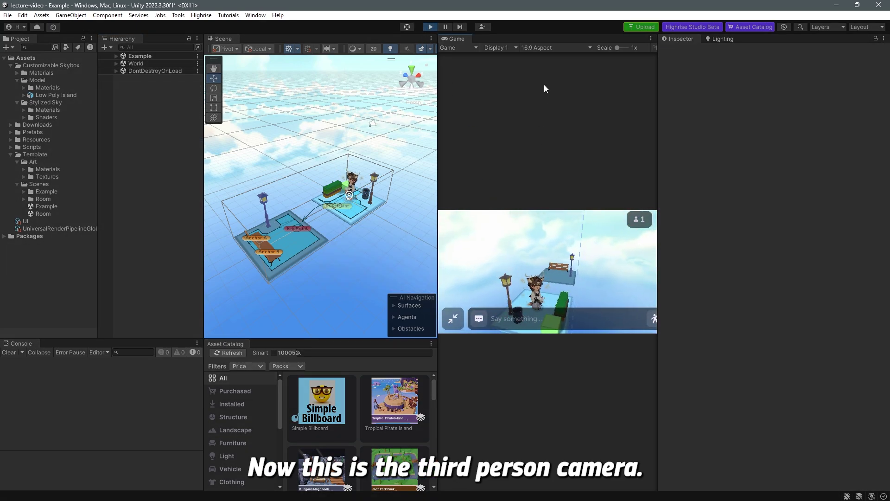
{"action": "left_click", "coordinate": [545, 48]}
{"action": "left_click", "coordinate": [544, 84]}
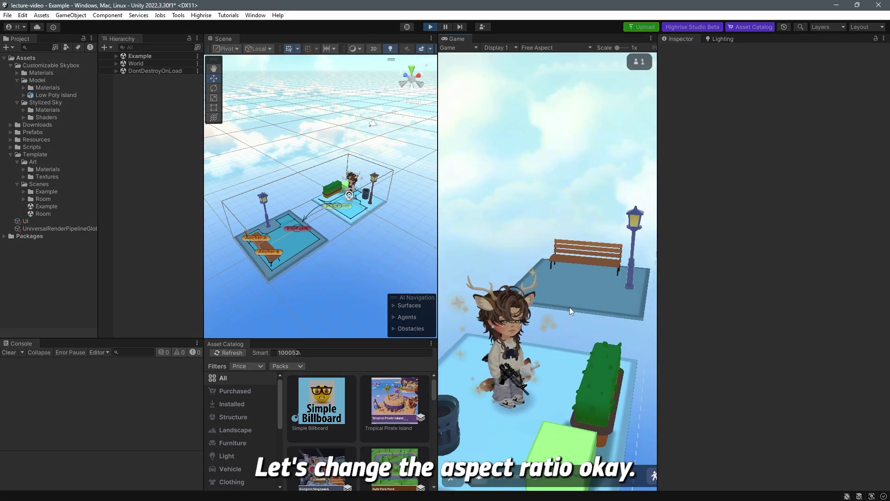
- Test the third-person camera by zooming out, rotating around the avatar and walking it about, and exit play mode
{"action": "scroll", "coordinate": [569, 307], "scroll_direction": "down", "scroll_amount": 5}
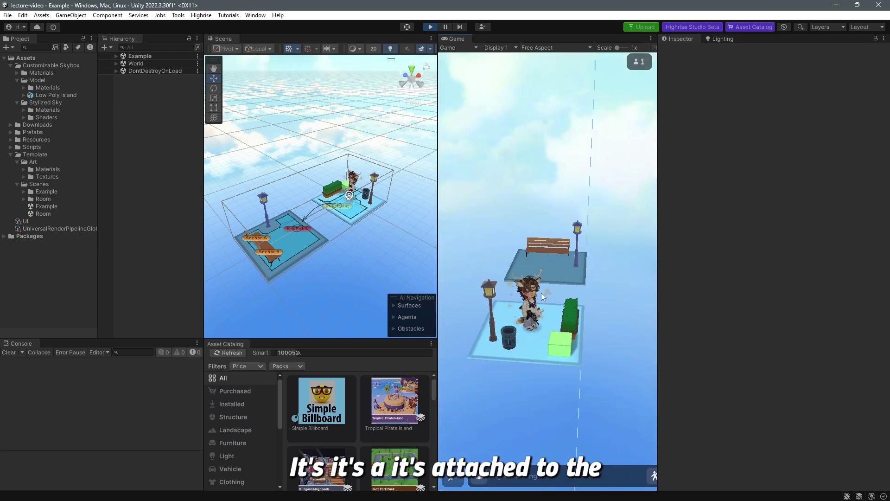
{"action": "mouse_move", "coordinate": [542, 297]}
{"action": "left_mouse_down"}
{"action": "mouse_move", "coordinate": [472, 299]}
{"action": "mouse_move", "coordinate": [556, 293]}
{"action": "mouse_move", "coordinate": [544, 330]}
{"action": "mouse_move", "coordinate": [482, 317]}
{"action": "mouse_move", "coordinate": [556, 308]}
{"action": "mouse_move", "coordinate": [561, 272]}
{"action": "mouse_move", "coordinate": [570, 338]}
{"action": "mouse_move", "coordinate": [558, 331]}
{"action": "mouse_move", "coordinate": [463, 346]}
{"action": "mouse_move", "coordinate": [602, 327]}
{"action": "mouse_move", "coordinate": [453, 334]}
{"action": "mouse_move", "coordinate": [548, 325]}
{"action": "mouse_move", "coordinate": [564, 284]}
{"action": "left_mouse_up"}
{"action": "left_click", "coordinate": [572, 351]}
{"action": "left_click", "coordinate": [561, 271]}
{"action": "scroll", "coordinate": [552, 327], "scroll_direction": "down", "scroll_amount": 5}
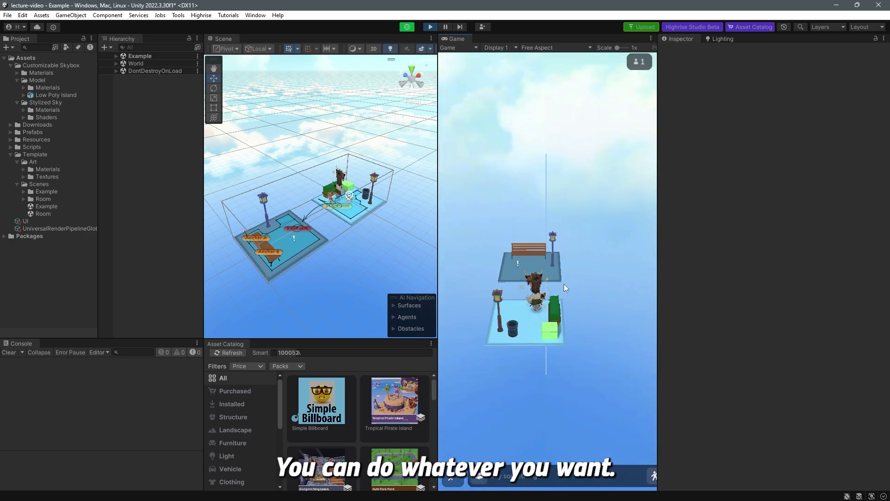
{"action": "left_click", "coordinate": [431, 27]}
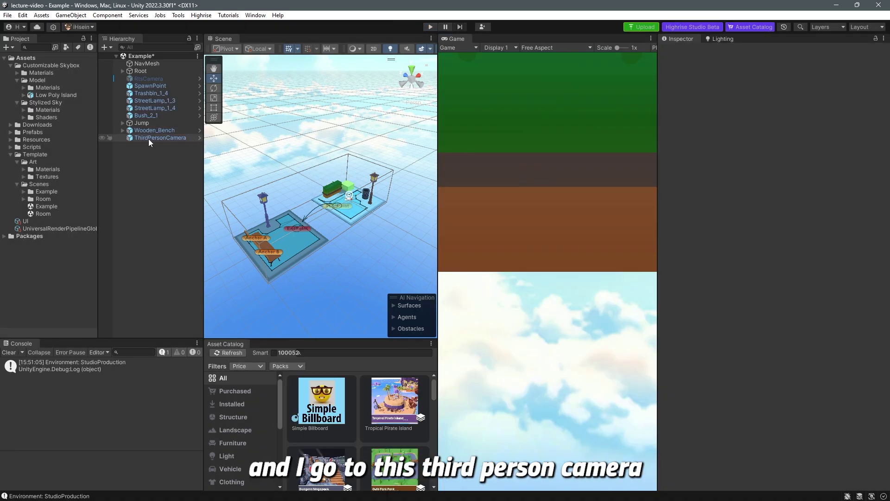
- Set the Y value of the ThirdPersonCamera script's Camera Offset to 2 and save the scene
{"action": "left_click", "coordinate": [149, 138]}
{"action": "scroll", "coordinate": [698, 220], "scroll_direction": "down", "scroll_amount": 10}
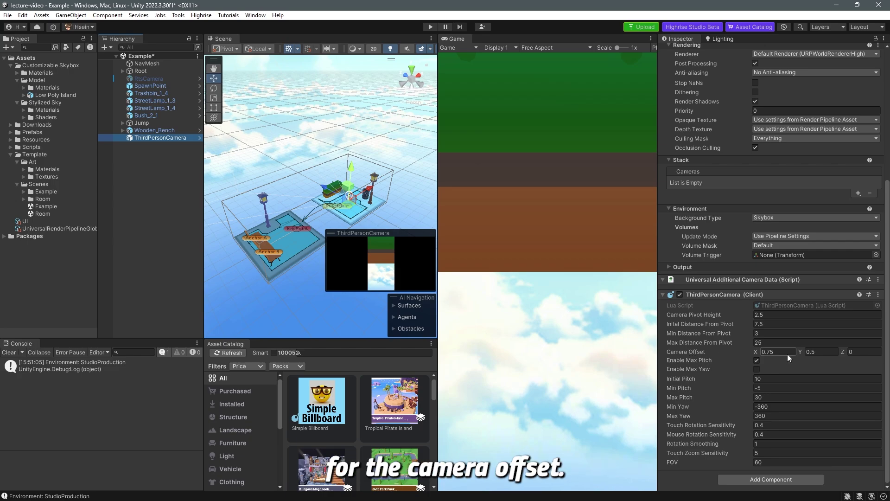
{"action": "left_click", "coordinate": [817, 351]}
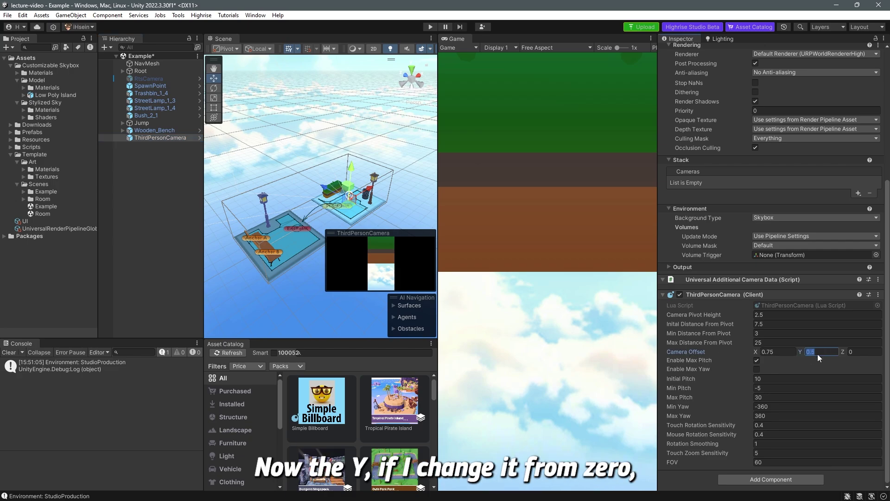
{"action": "type", "text": "2"}
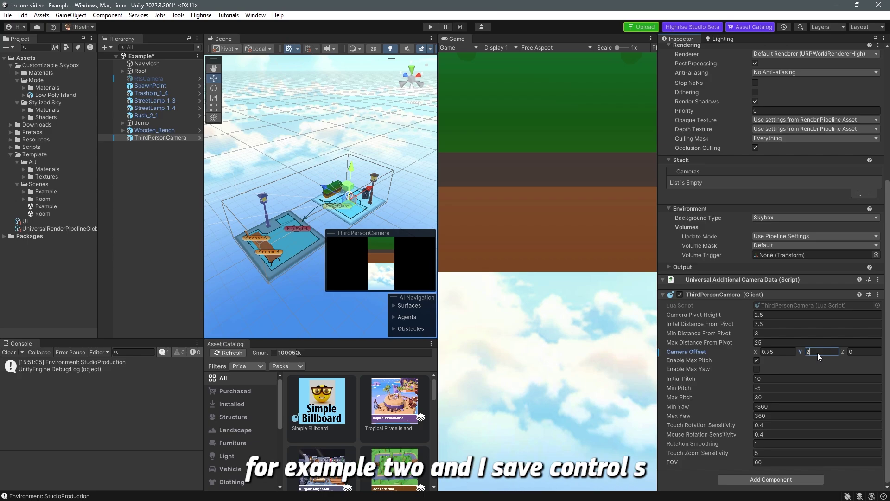
{"action": "key", "text": "ctrl+s"}
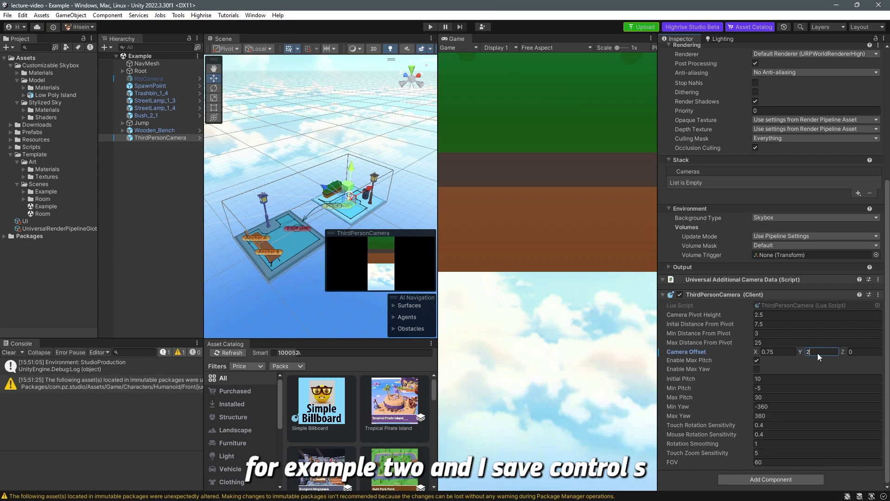
- Play the scene to inspect the changed camera offset while rotating the view and moving the avatar, and exit play mode
{"action": "left_click", "coordinate": [431, 27]}
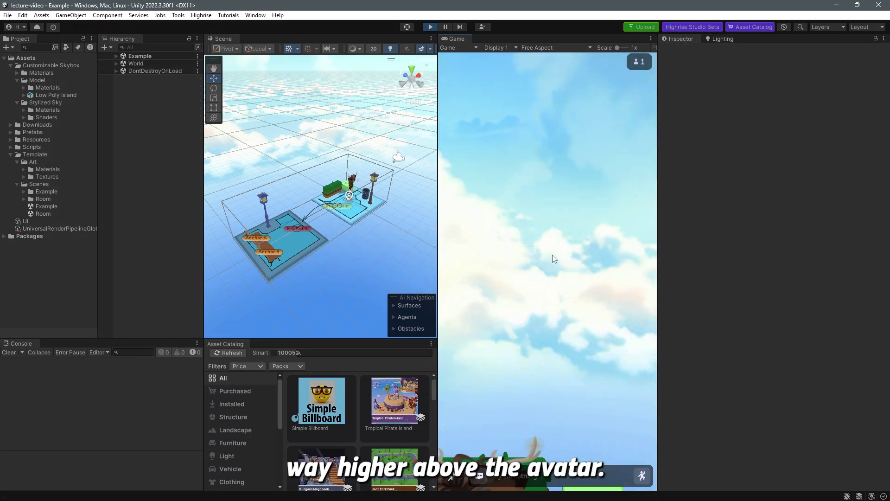
{"action": "left_click", "coordinate": [398, 156]}
{"action": "left_click_drag", "start_coordinate": [398, 160], "coordinate": [594, 286], "text": "alt"}
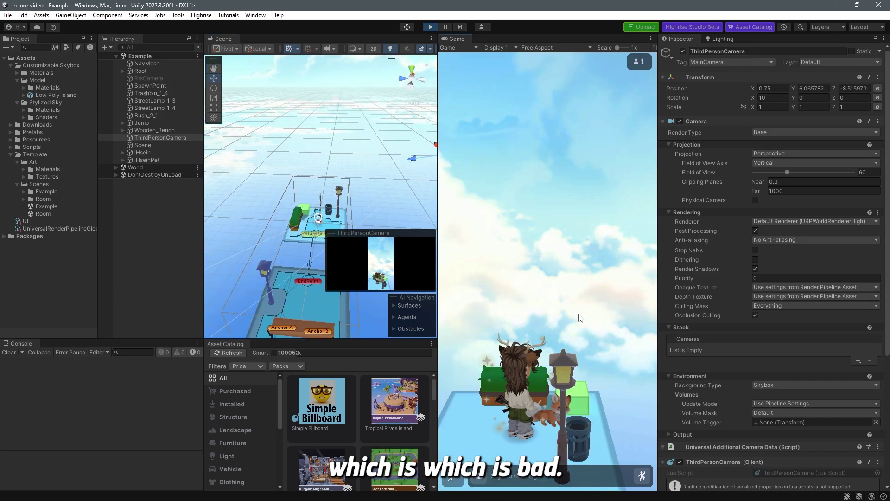
{"action": "scroll", "coordinate": [580, 318], "scroll_direction": "down", "scroll_amount": 5}
{"action": "mouse_move", "coordinate": [580, 318]}
{"action": "left_mouse_down"}
{"action": "mouse_move", "coordinate": [538, 320]}
{"action": "mouse_move", "coordinate": [565, 323]}
{"action": "left_mouse_up"}
{"action": "left_click", "coordinate": [565, 324]}
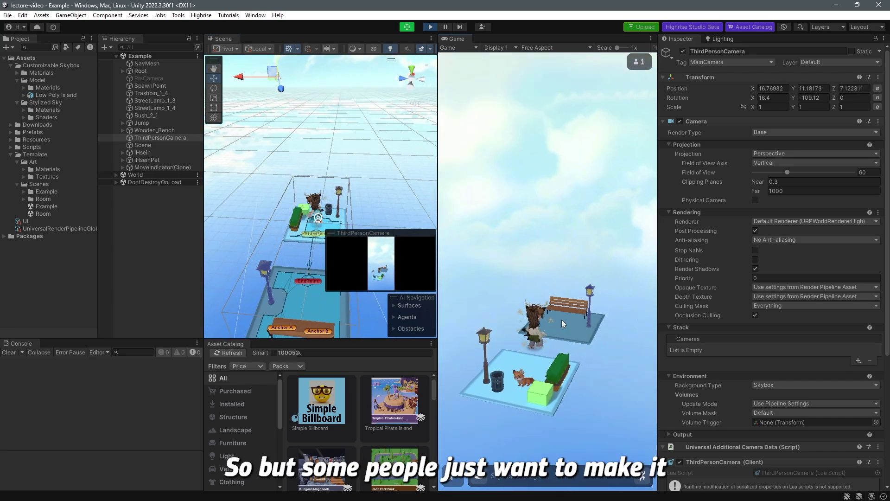
{"action": "left_click", "coordinate": [515, 394]}
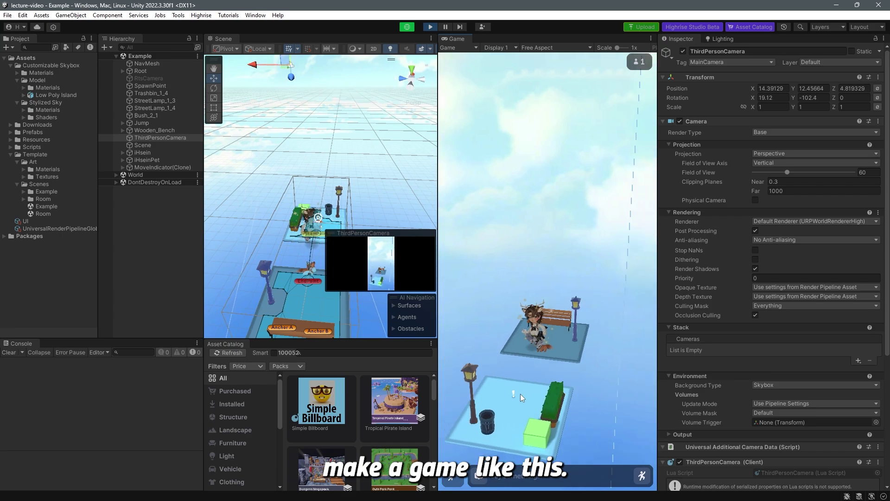
{"action": "key", "text": "ctrl+p"}
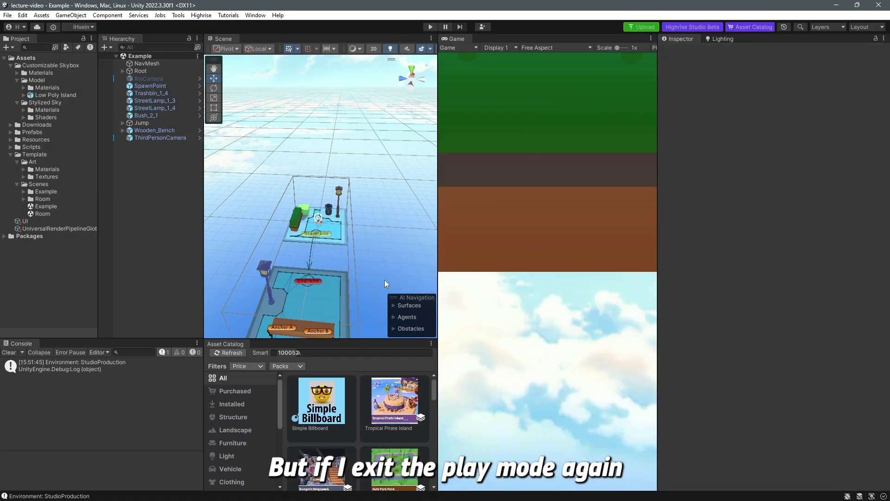
- Set the ThirdPersonCamera's Camera Offset Y to 0.5 and save the scene
{"action": "left_click", "coordinate": [160, 137]}
{"action": "scroll", "coordinate": [746, 302], "scroll_direction": "down", "scroll_amount": 10}
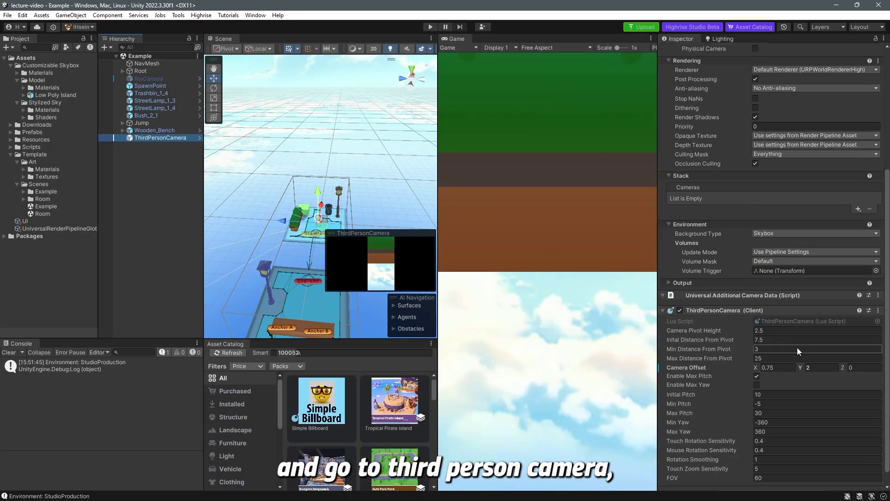
{"action": "left_click", "coordinate": [817, 367]}
{"action": "type", "text": "0."}
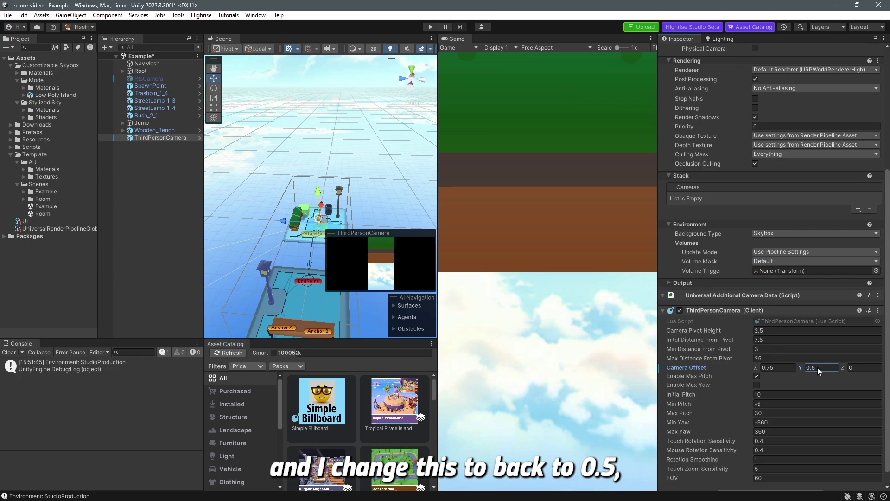
{"action": "type", "text": "5"}
{"action": "key", "text": "ctrl+s"}
- Compare the ThirdPersonCamera's Camera component field of view with the FOV setting in its script
{"action": "scroll", "coordinate": [719, 346], "scroll_direction": "up", "scroll_amount": 8}
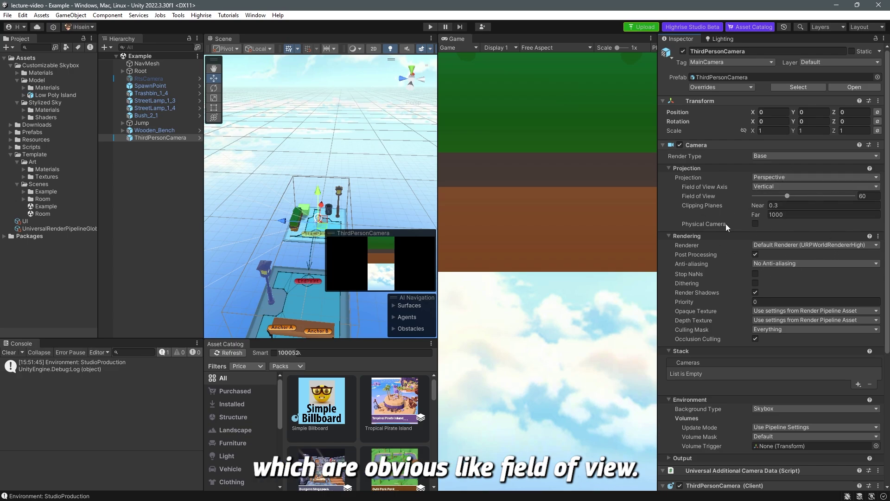
{"action": "scroll", "coordinate": [722, 209], "scroll_direction": "down", "scroll_amount": 6}
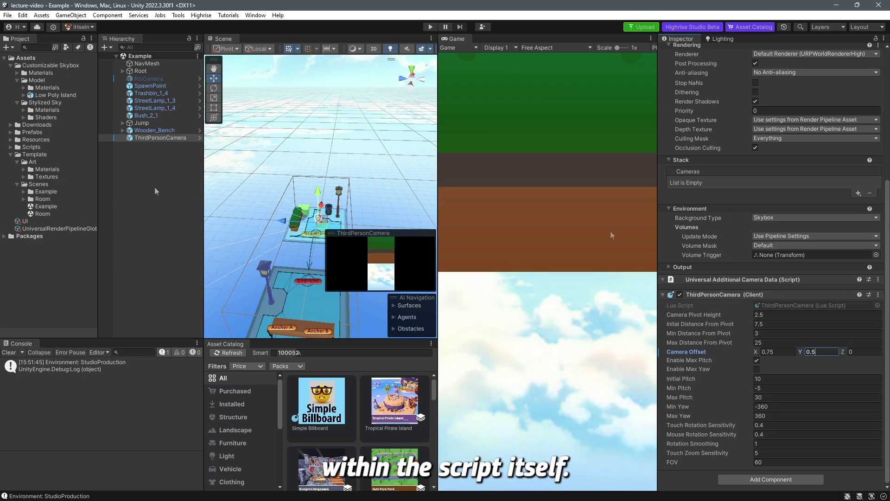
{"action": "scroll", "coordinate": [730, 324], "scroll_direction": "up", "scroll_amount": 6}
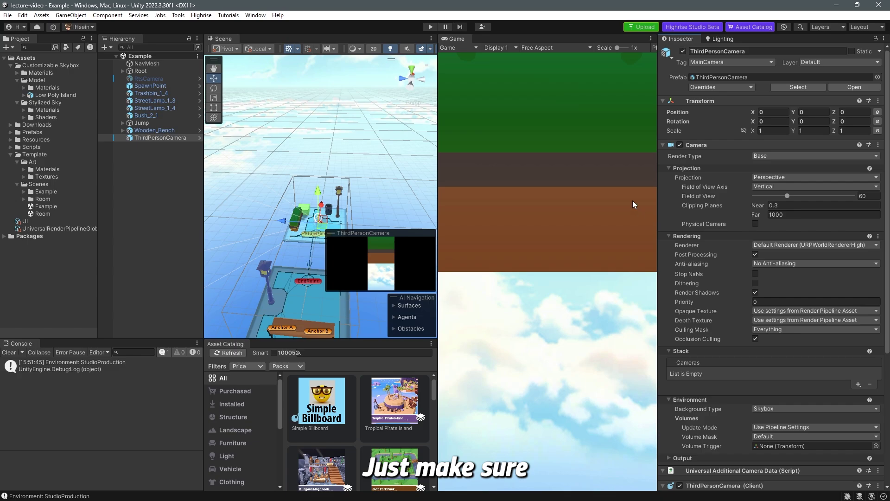
- Switch the Game view to Display 2 to check its camera output, and return it to Display 1
{"action": "left_click", "coordinate": [500, 47]}
{"action": "left_click", "coordinate": [513, 69]}
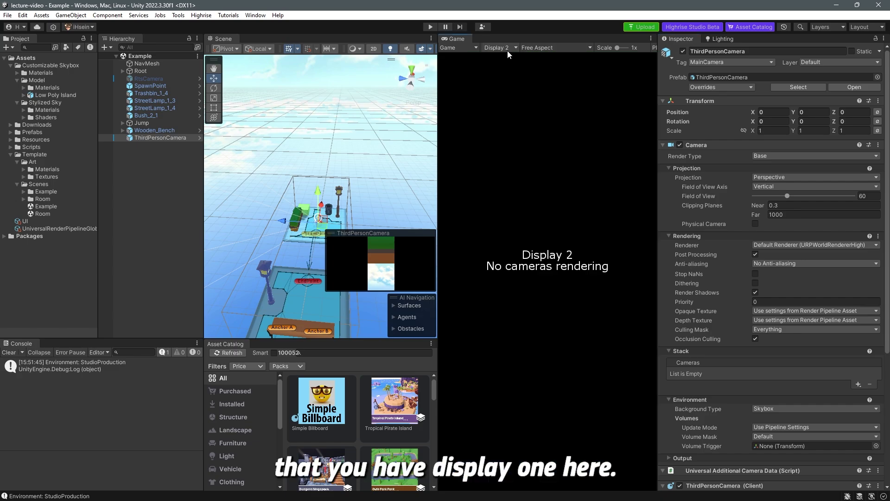
{"action": "left_click", "coordinate": [508, 51]}
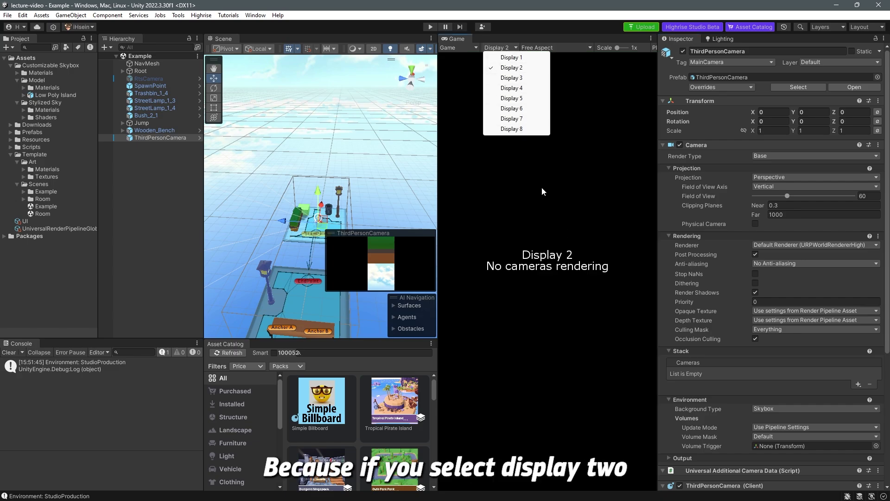
{"action": "left_click", "coordinate": [515, 58]}
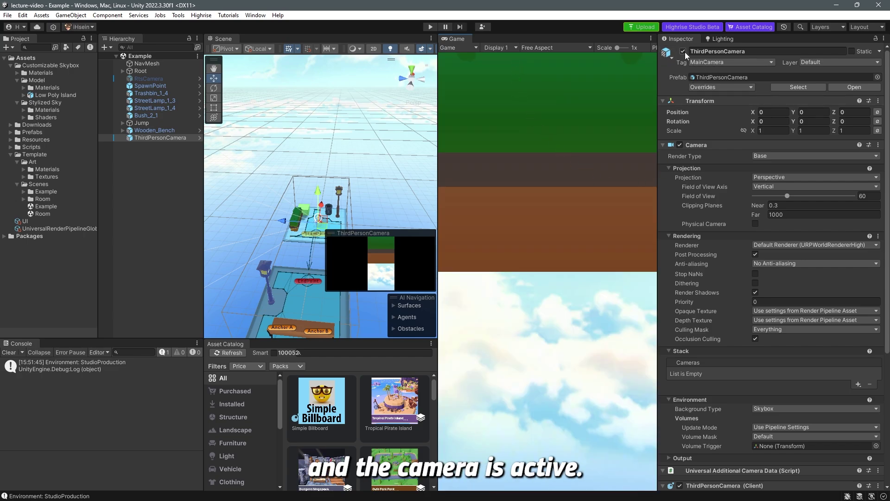
- Disable the ThirdPersonCamera's Camera component to test its effect on the Game view, and enable it again
{"action": "left_click", "coordinate": [679, 146]}
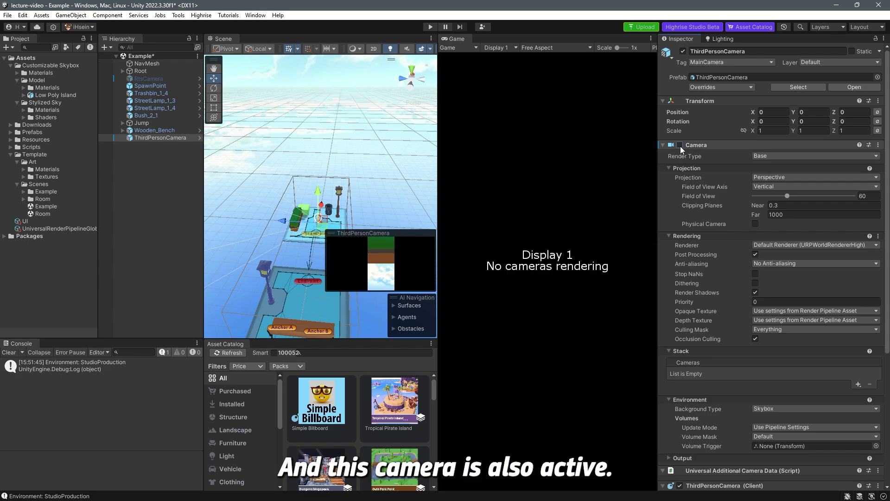
{"action": "left_click", "coordinate": [680, 145]}
{"action": "scroll", "coordinate": [693, 232], "scroll_direction": "down", "scroll_amount": 3}
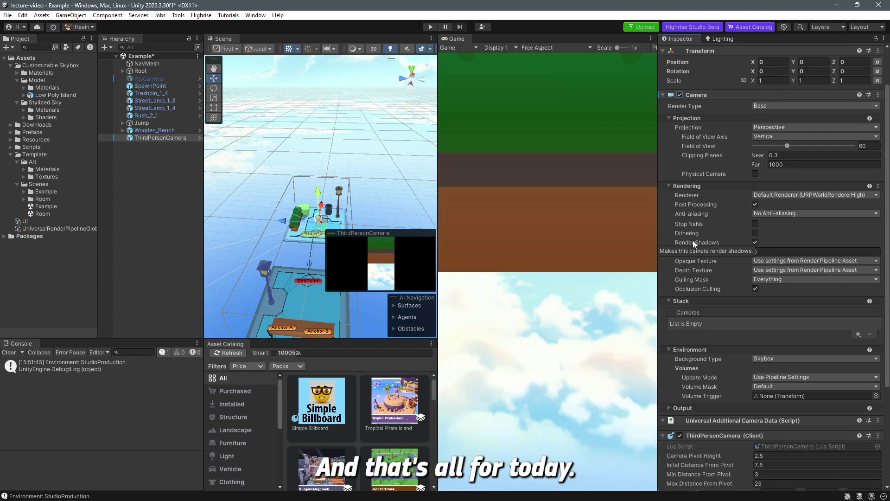
{"action": "scroll", "coordinate": [693, 240], "scroll_direction": "up", "scroll_amount": 3}
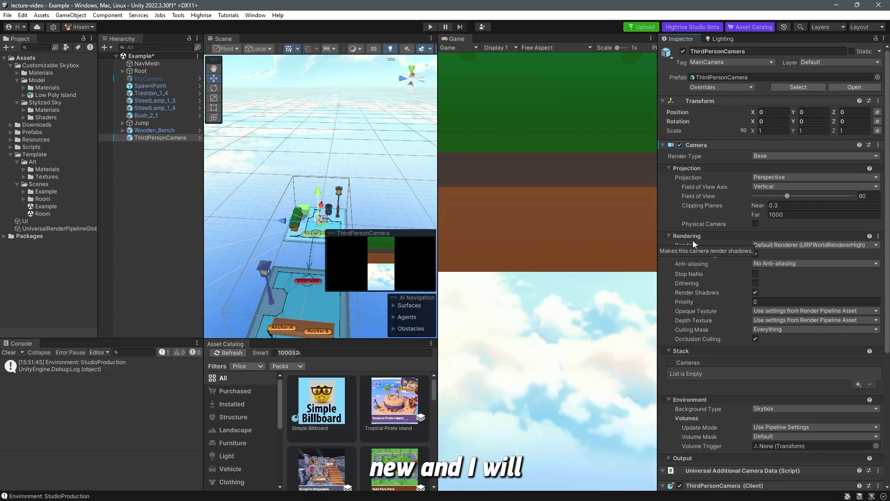